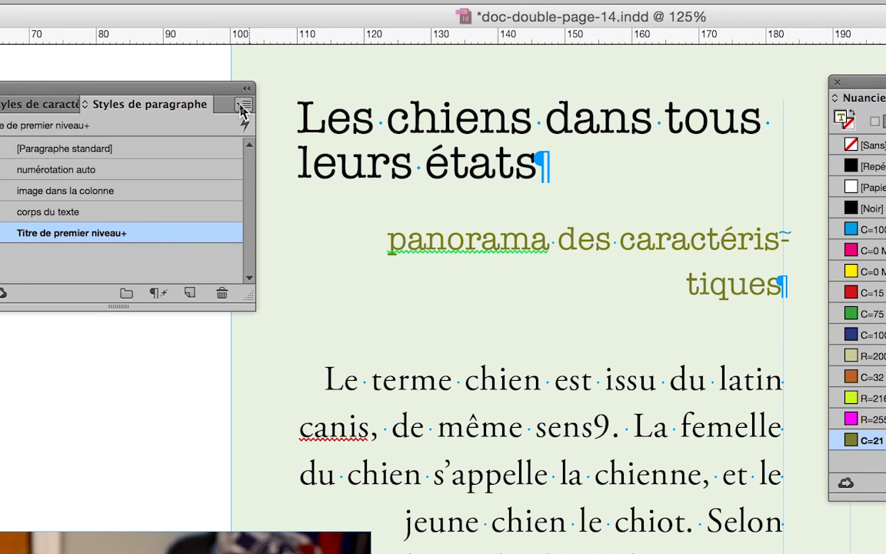
Step: Create a new paragraph style from the olive subtitle's formatting and name it "Titre de second niveau"
left_click(243, 105)
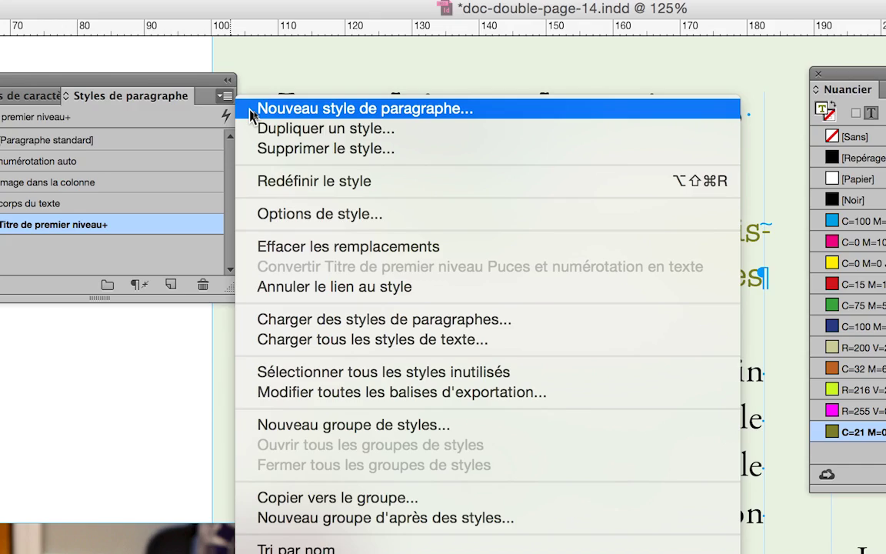
left_click(251, 109)
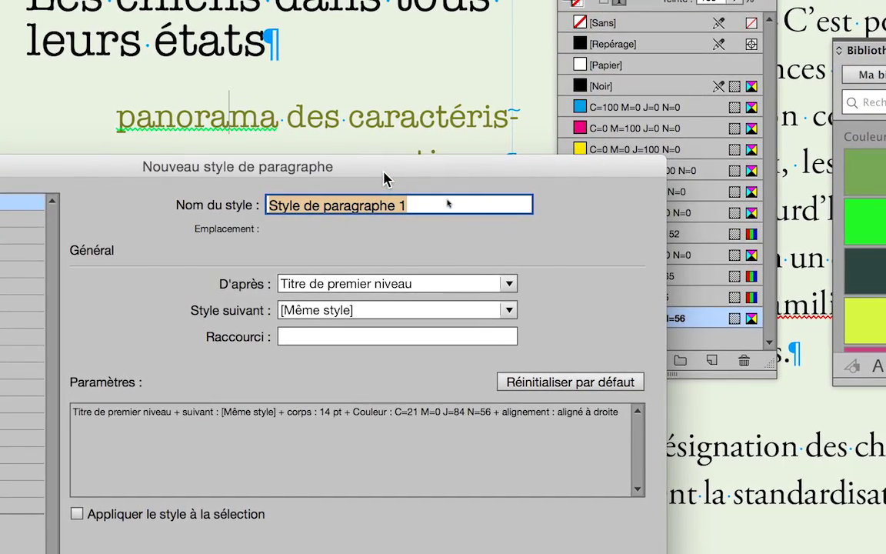
type("Titre ")
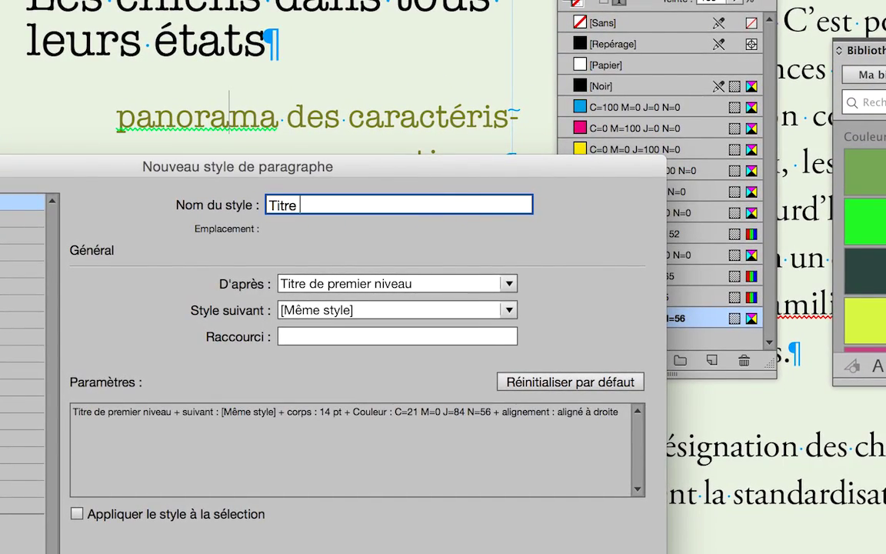
type("de second ne")
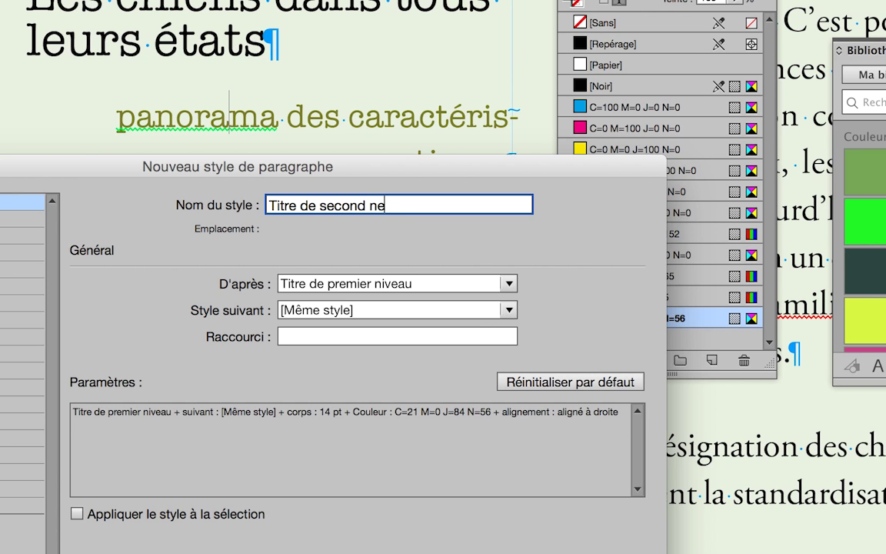
key("BackSpace")
type("iveau")
left_click_drag(397, 174, 352, 191)
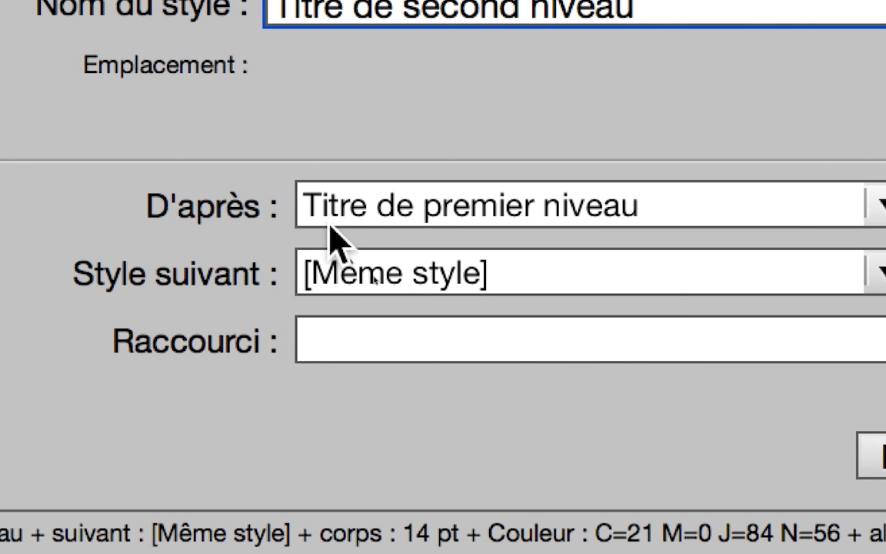
Step: Base the new paragraph style on [Aucun style] and save it
left_click(330, 223)
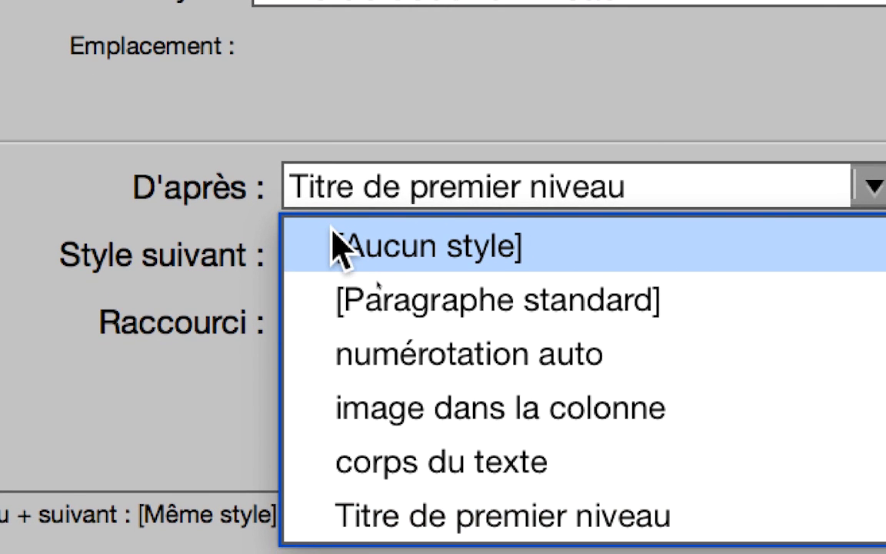
left_click(338, 245)
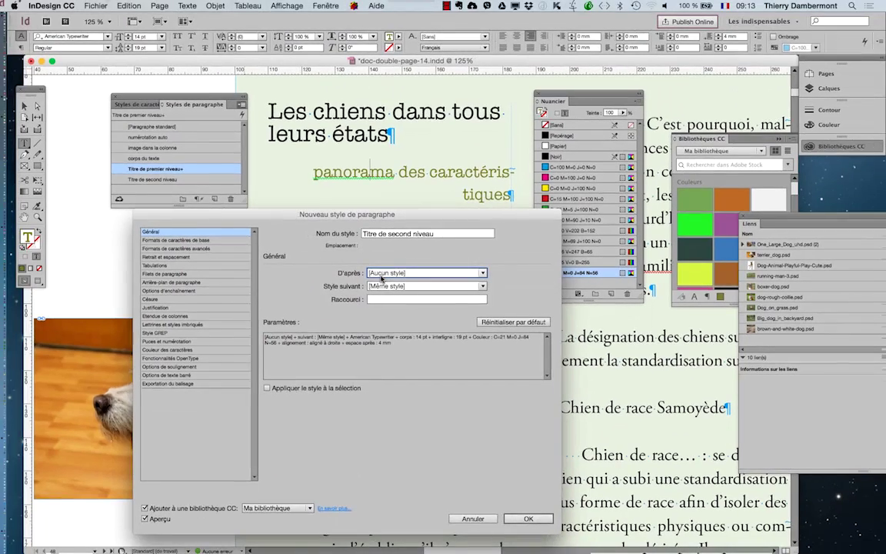
left_click(527, 518)
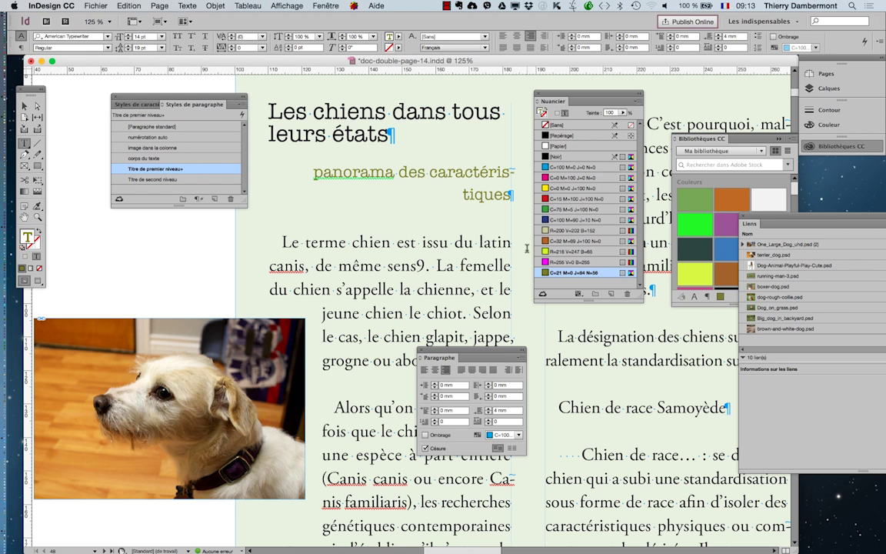
Step: Save the document under the new name doc-double-page-15.indd in the same folder
left_click(93, 5)
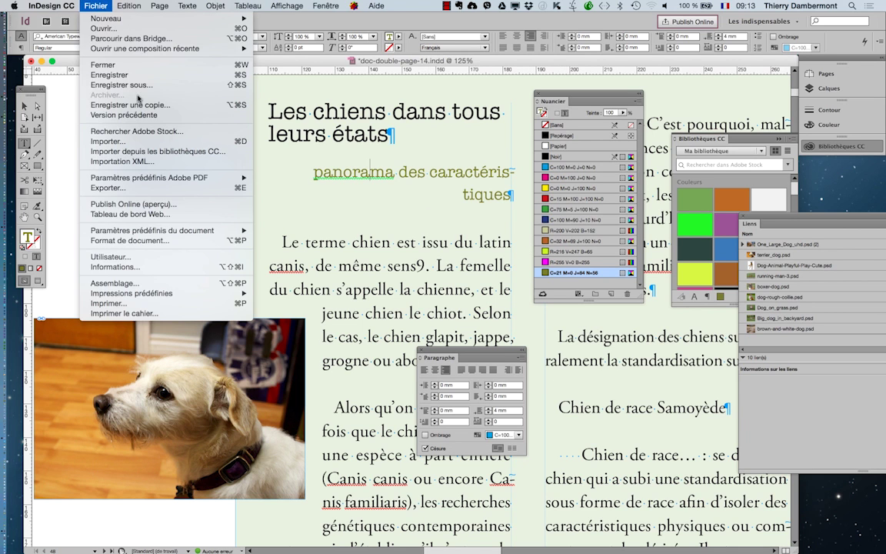
left_click(141, 85)
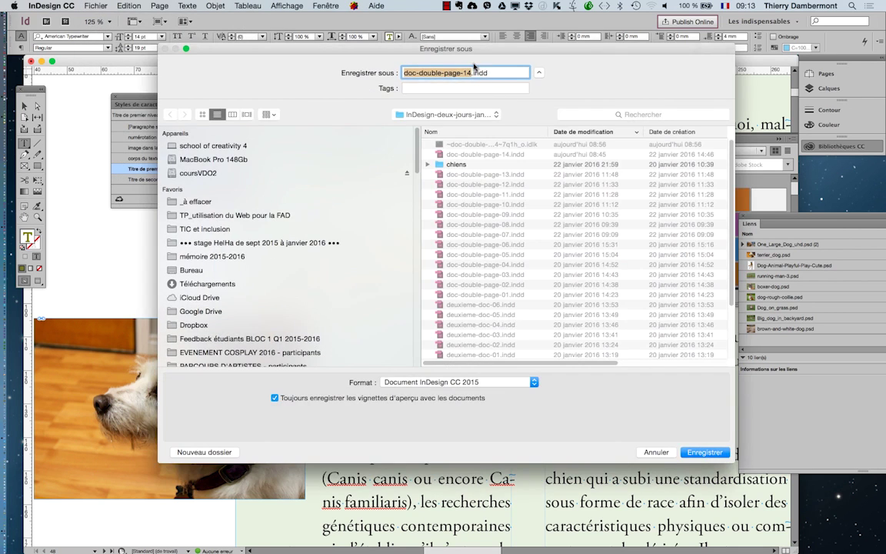
left_click(470, 72)
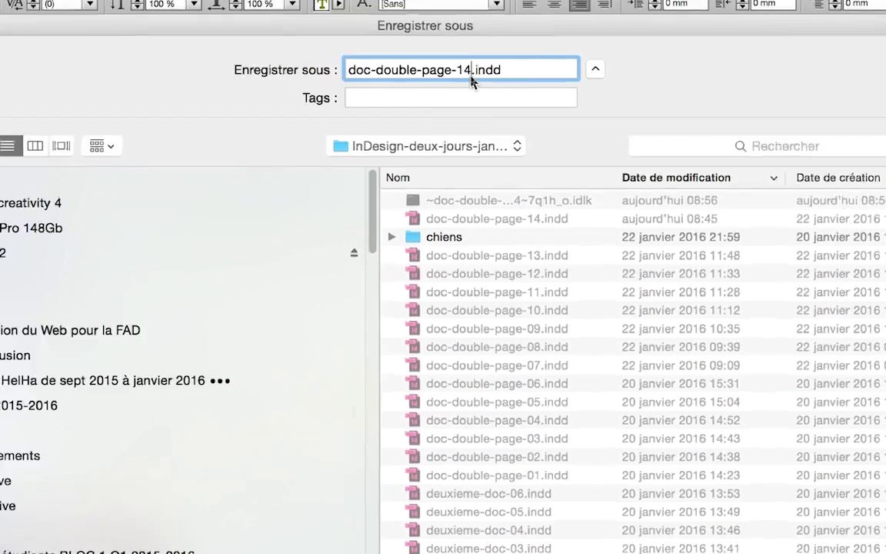
key("BackSpace")
type("5")
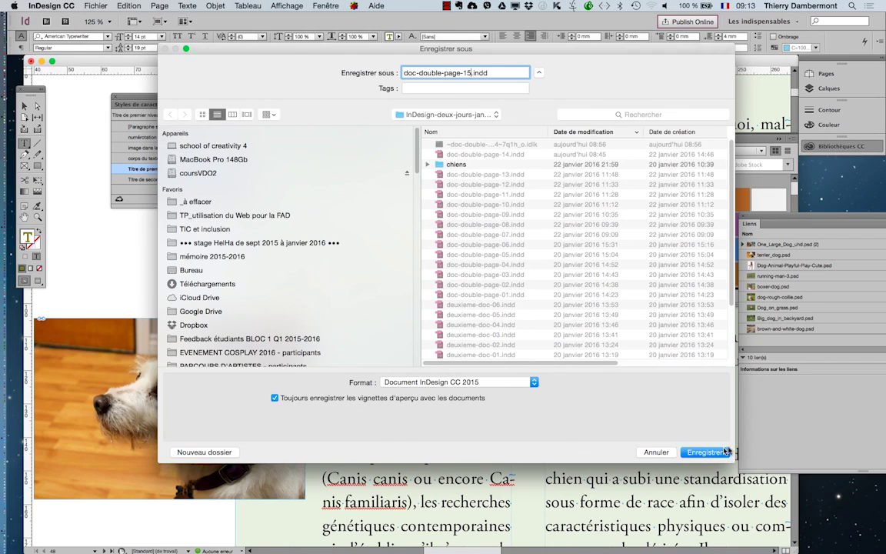
left_click(704, 453)
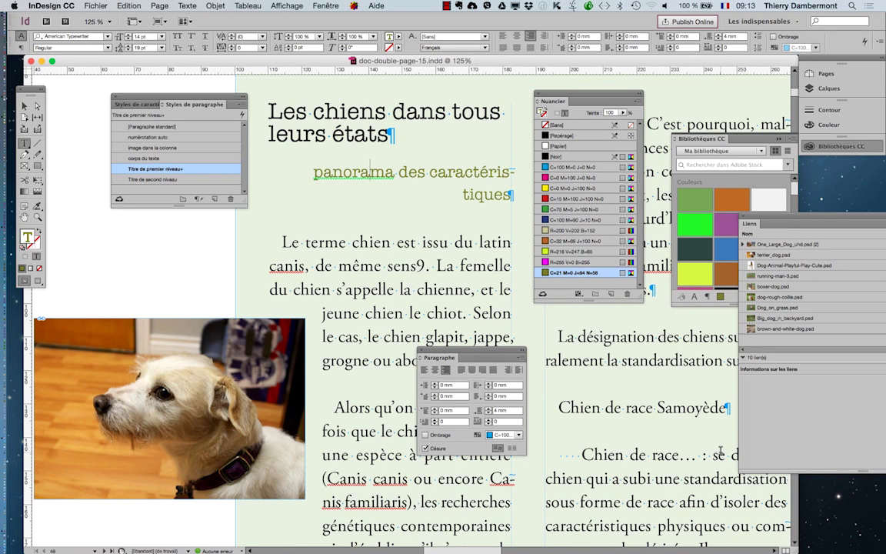
Step: Apply the Titre de second niveau paragraph style to the line "Chien de race Samoyède"
key("super+minus")
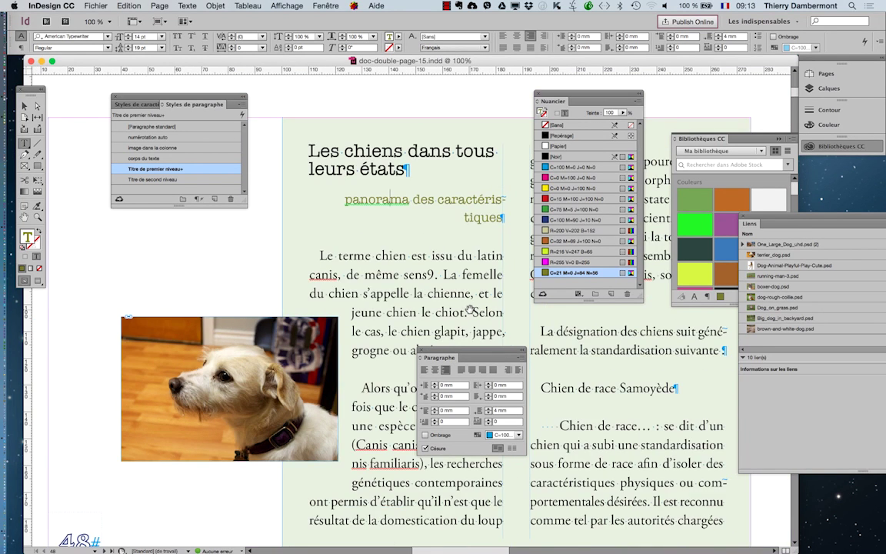
key("super+minus")
key("super+minus")
scroll(484, 273, "right", 10)
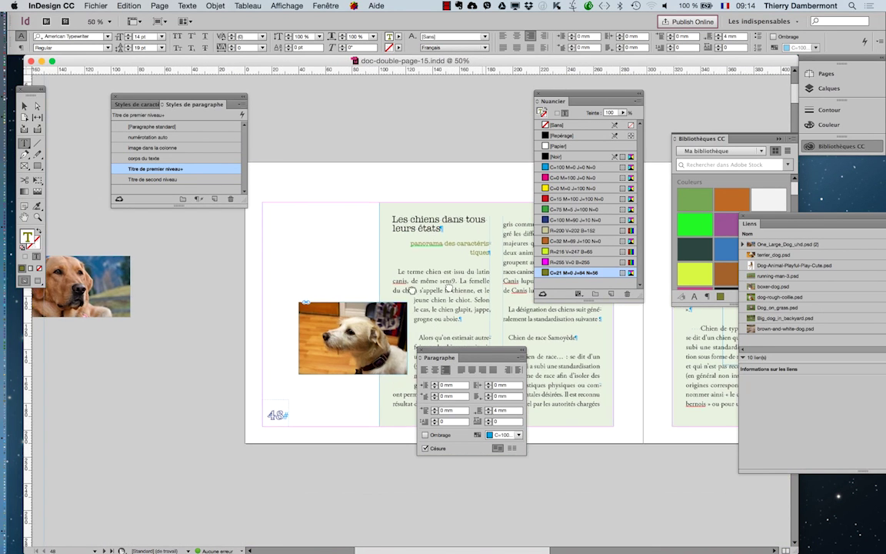
scroll(336, 296, "right", 2)
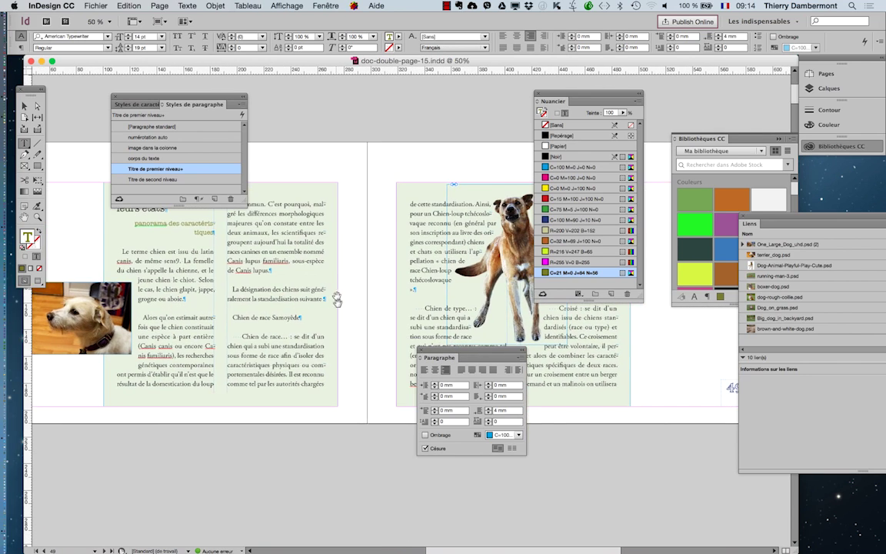
scroll(346, 307, "down", 10)
scroll(374, 187, "up", 2)
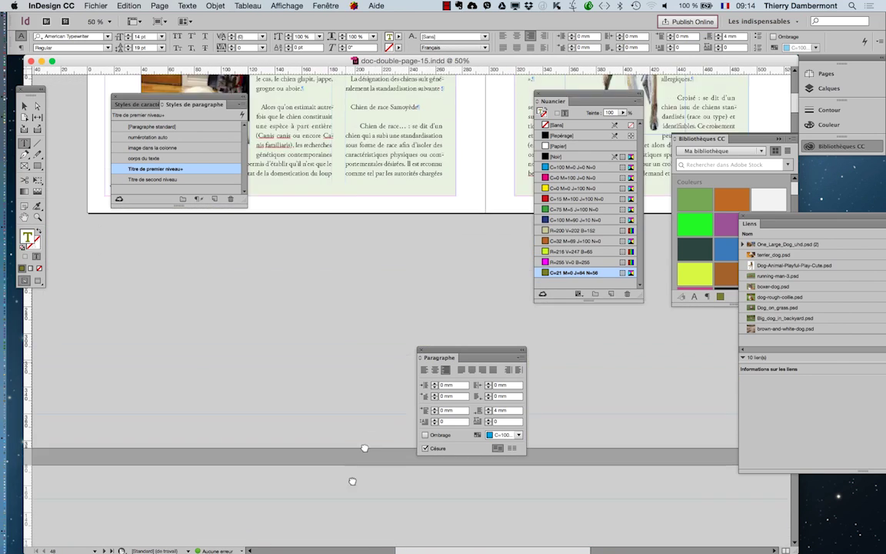
key("super+equal")
scroll(331, 254, "down", 1)
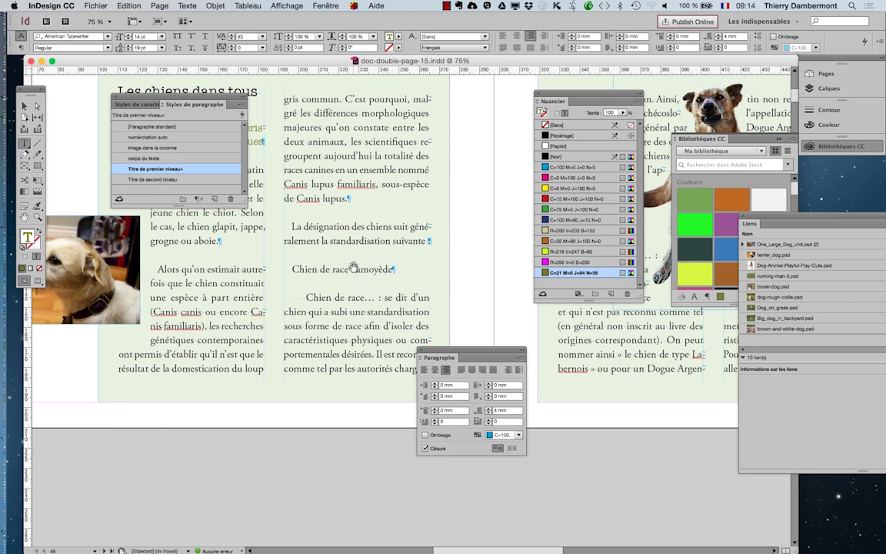
key("super+equal")
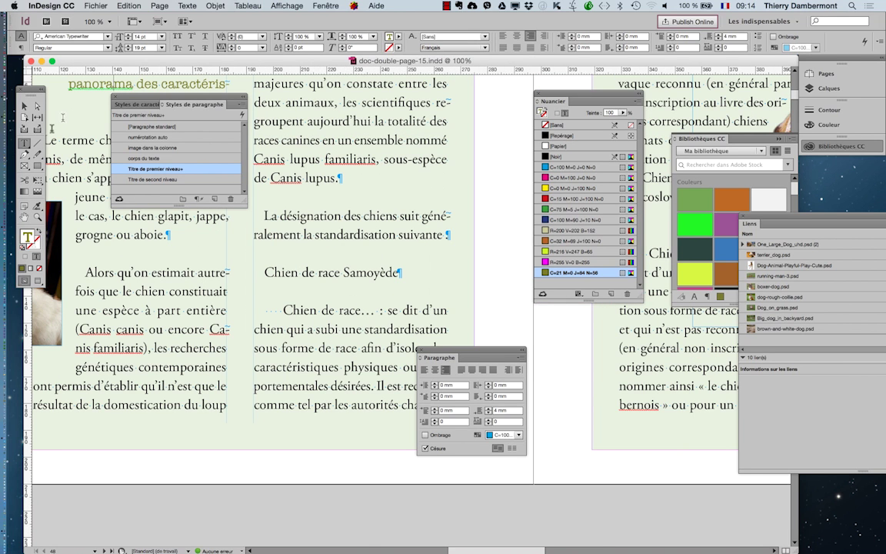
left_click(370, 275)
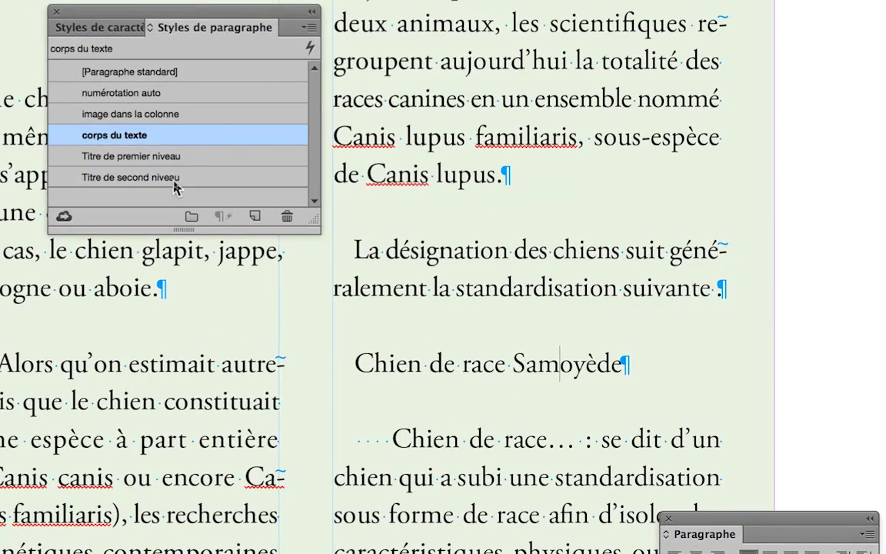
left_click(174, 181)
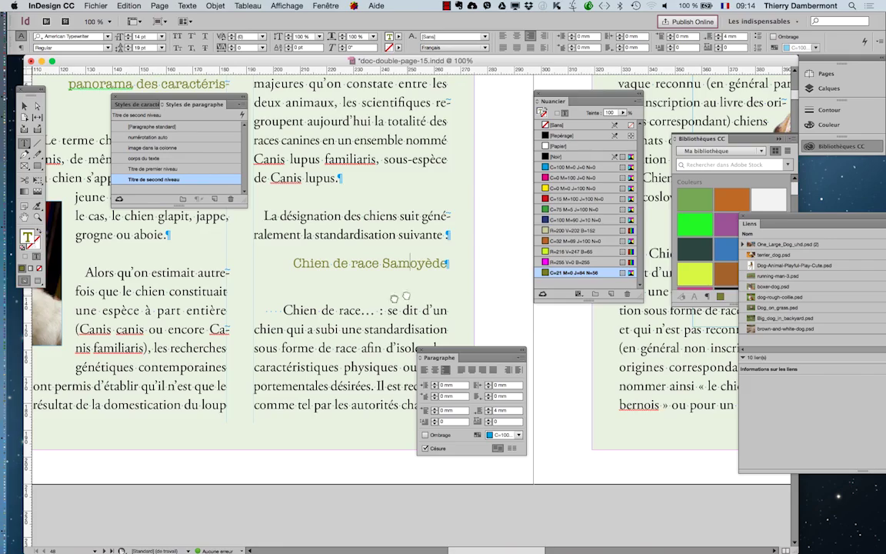
Step: On page 50, add a "Nouvelle race" heading before the "Bâtard" paragraph by copying those words from the text, styled as Titre de second niveau
scroll(354, 269, "right", 5)
scroll(238, 293, "right", 5)
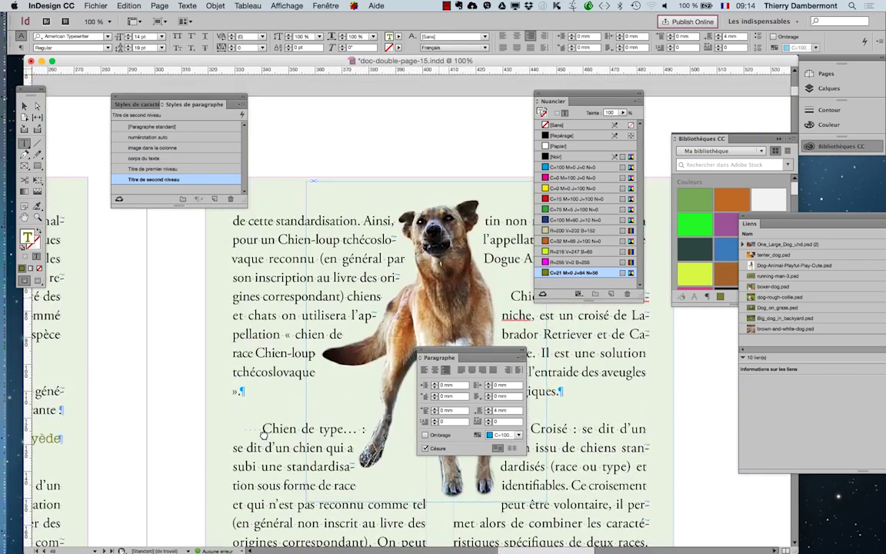
scroll(241, 384, "down", 2)
scroll(240, 410, "down", 10)
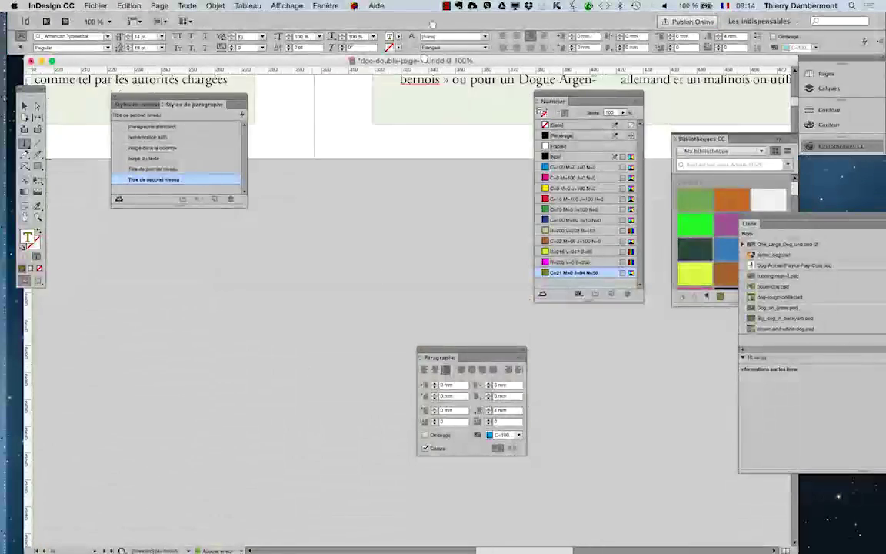
scroll(265, 446, "up", 10)
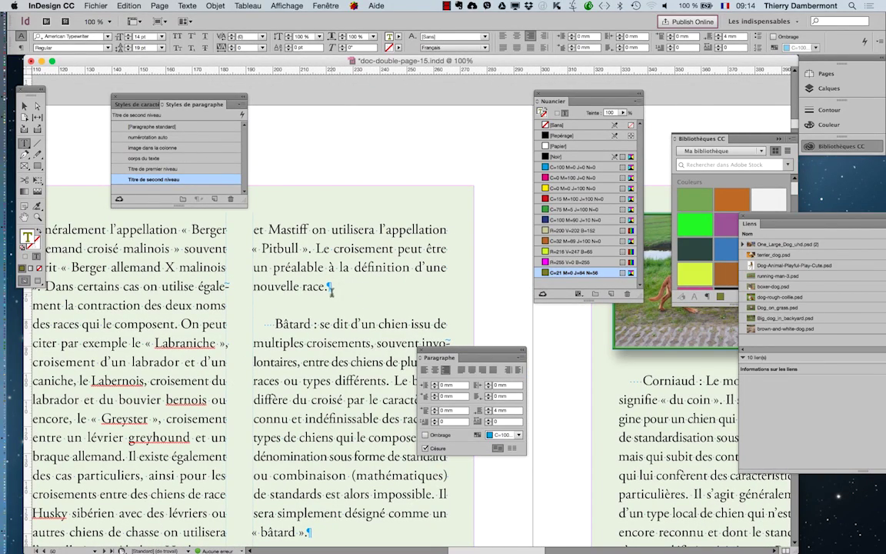
triple_click(325, 286)
key("ctrl+c")
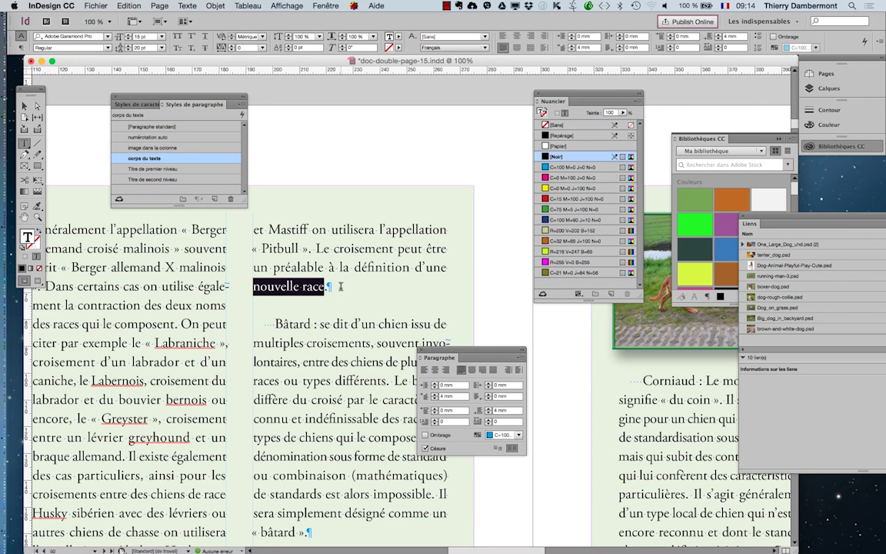
left_click(338, 286)
key("Return")
key("ctrl+v")
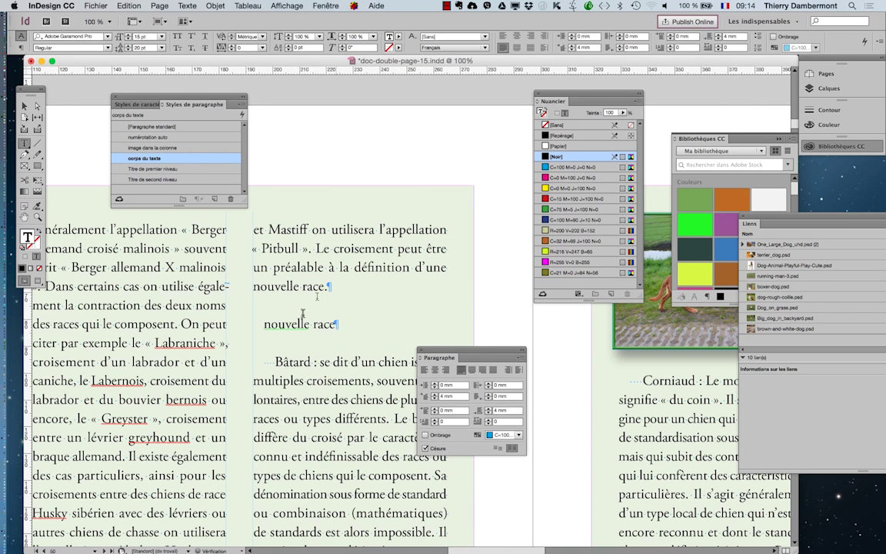
left_click(163, 179)
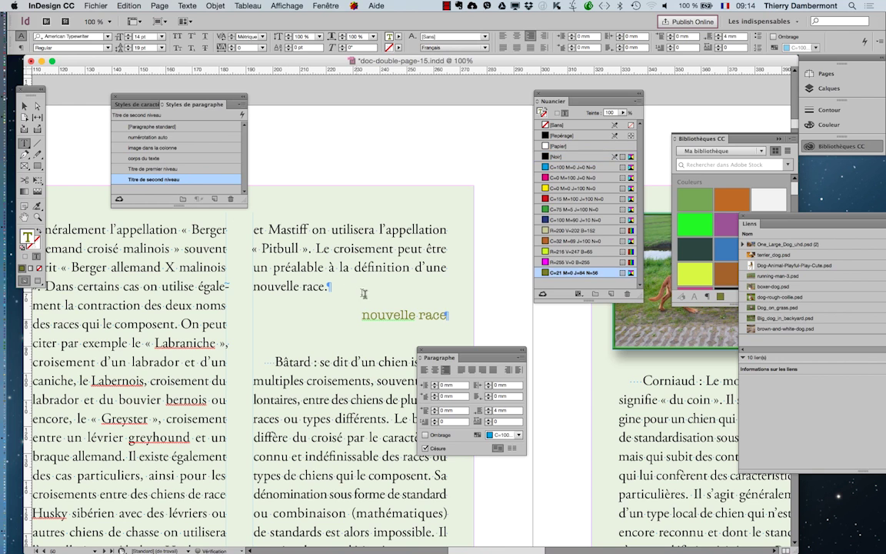
type("N")
Step: Split the first-column text into a new paragraph starting at "On peut citer par exemple"
scroll(346, 292, "left", 10)
scroll(346, 292, "down", 3)
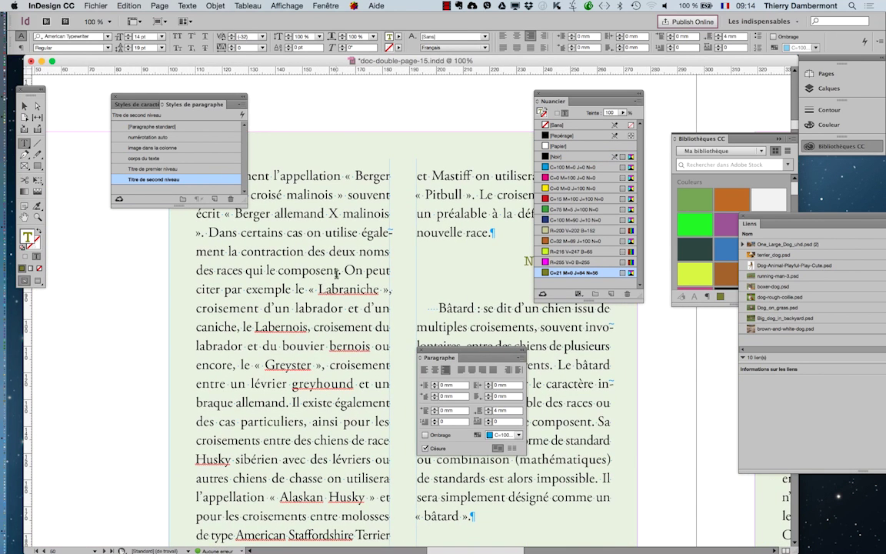
left_click(347, 270)
key("Return")
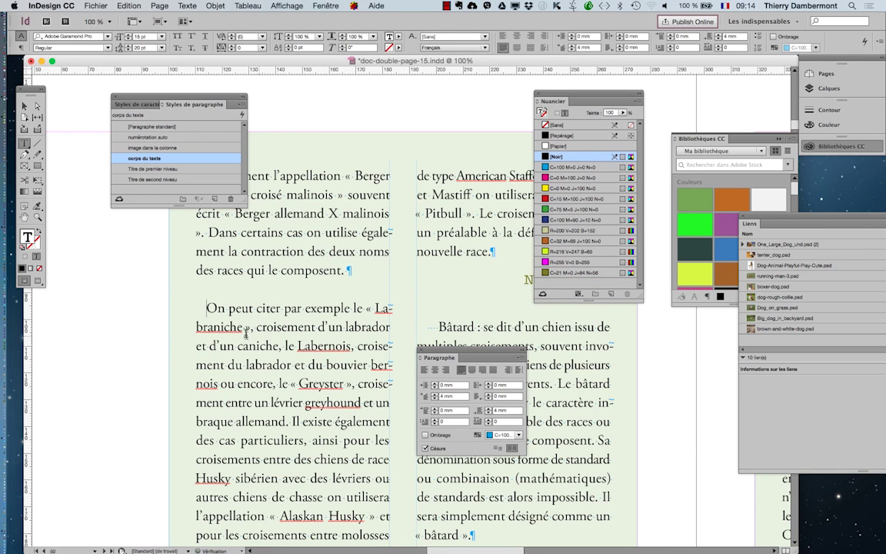
Step: Insert a copy of "le « Labraniche" as its own paragraph above "On peut citer par exemple" and style it as Titre de second niveau
left_click_drag(242, 327, 350, 307)
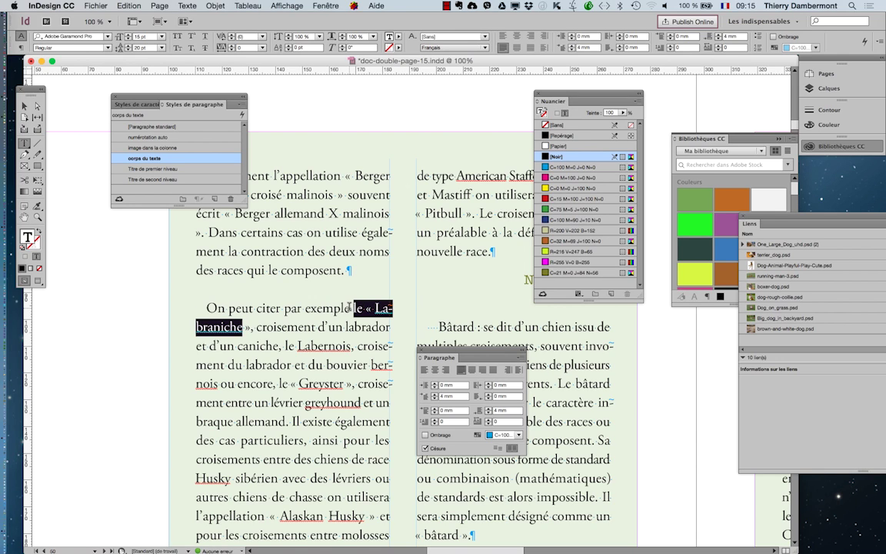
left_click(357, 270)
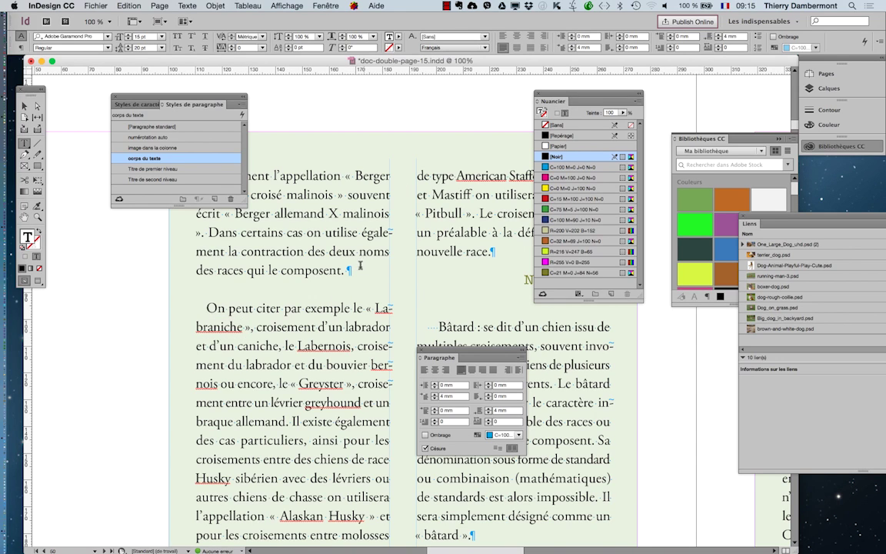
key("Return")
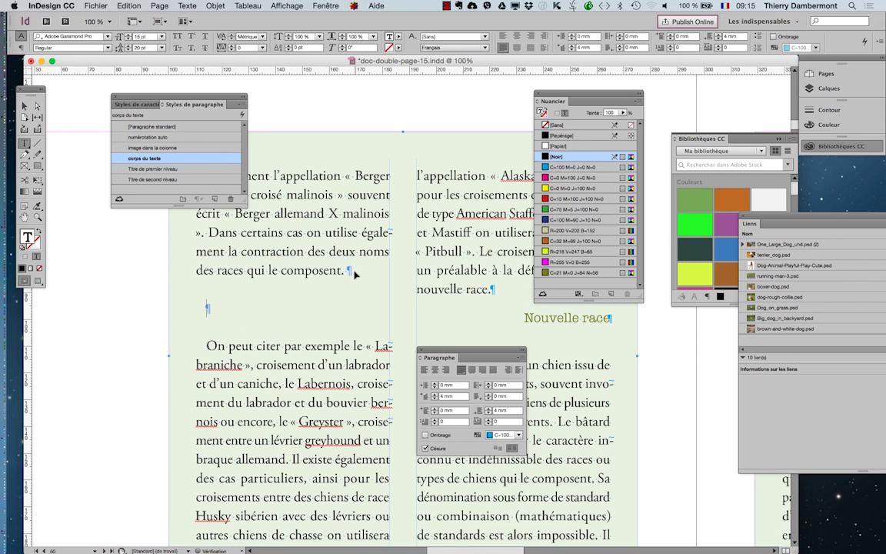
type("le « Labraniche")
left_click(168, 177)
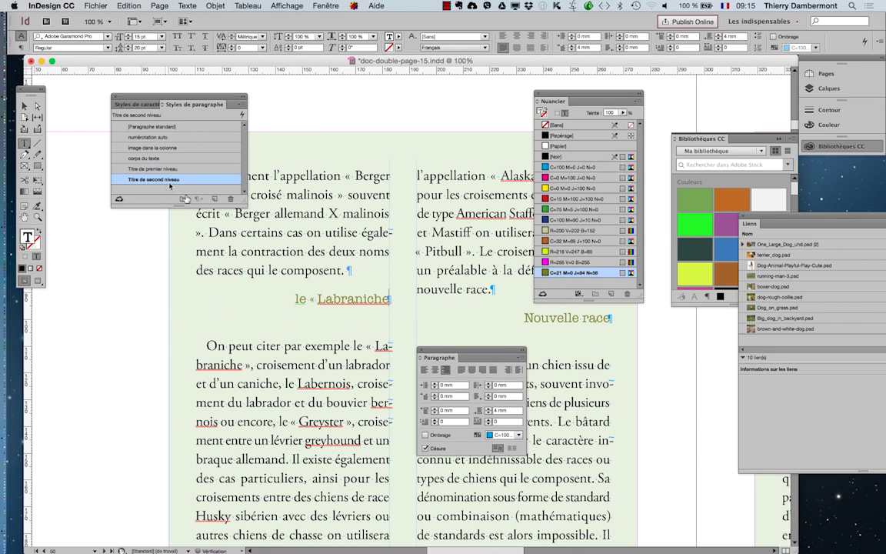
Step: Move the Nuancier panel off the second text column and switch to the Selection tool
left_click_drag(552, 98, 663, 100)
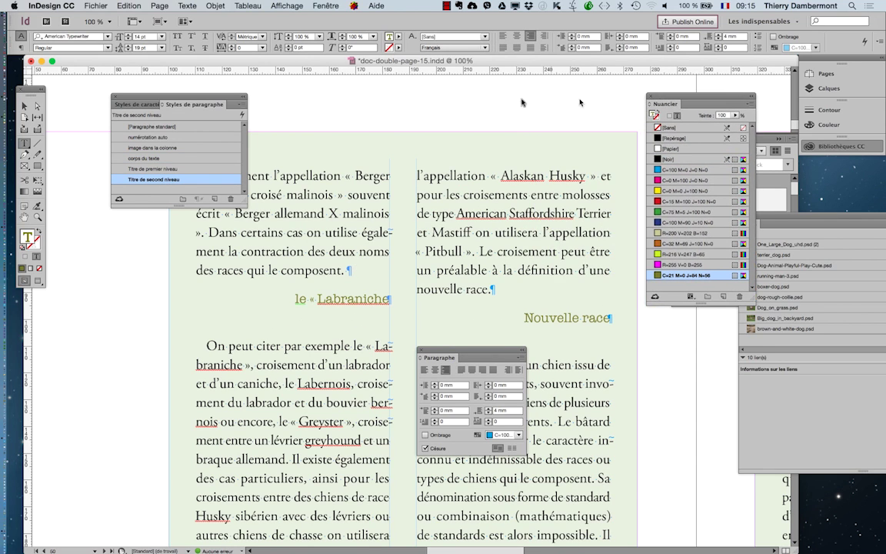
left_click(24, 106)
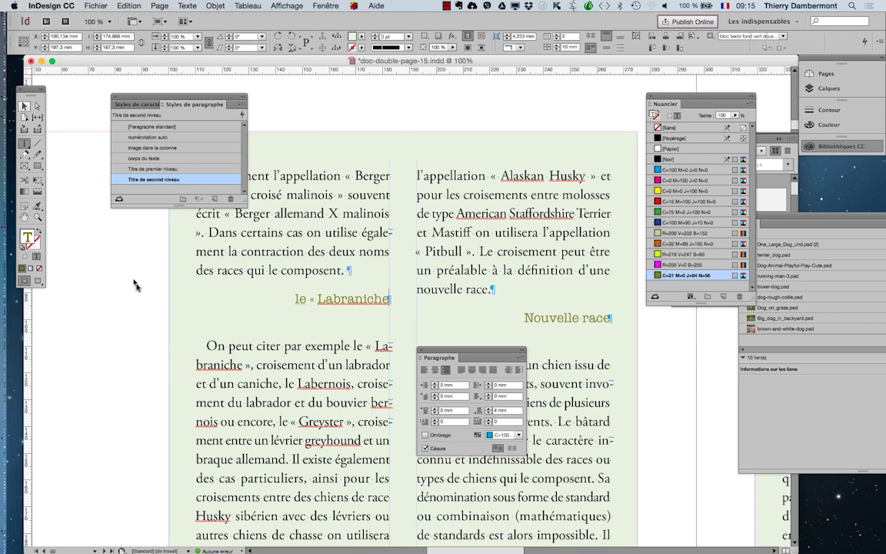
Step: Move the Paragraphe panel off the second text column
left_click_drag(470, 351, 699, 401)
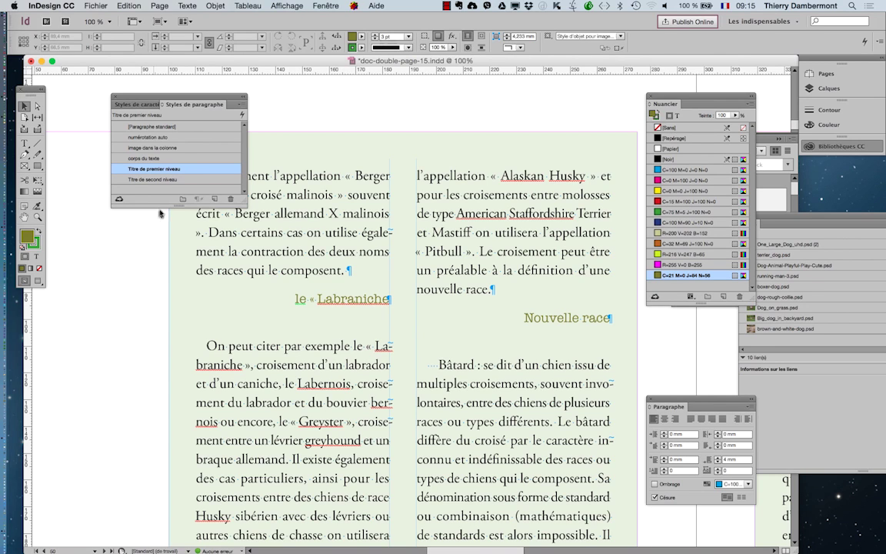
double_click(196, 179)
left_click_drag(196, 222, 704, 71)
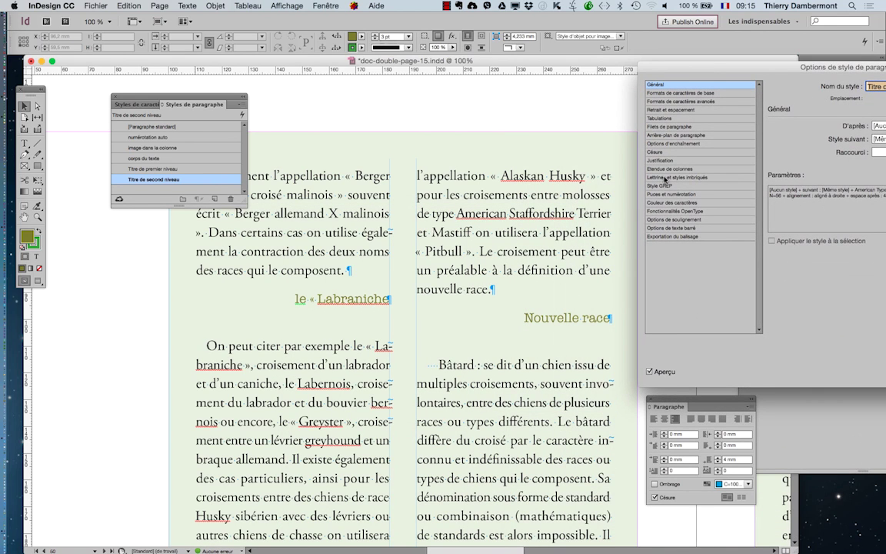
left_click(668, 202)
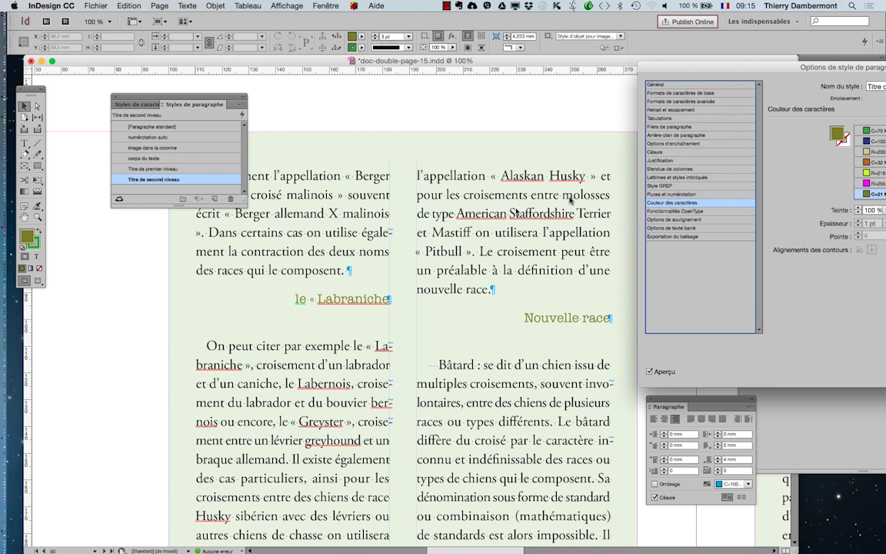
left_click_drag(791, 70, 524, 79)
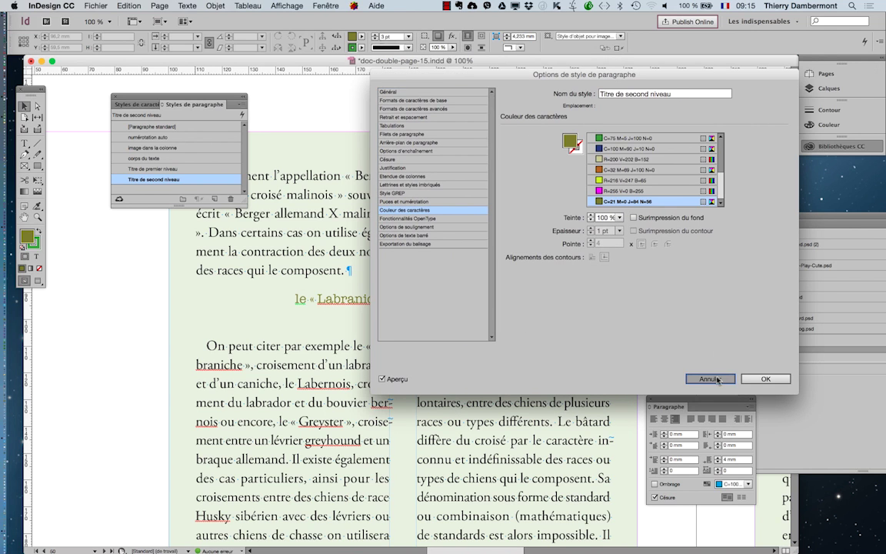
key("Return")
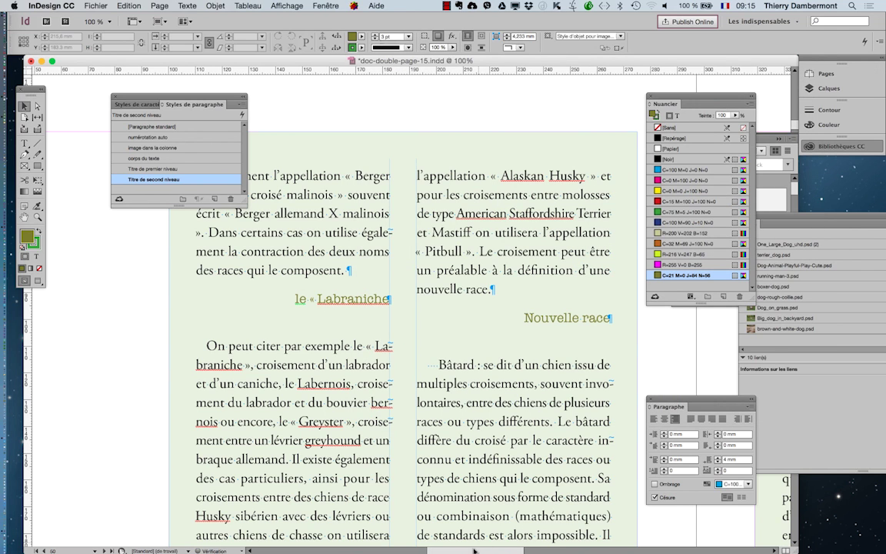
Step: Change the character colour of the Titre de second niveau paragraph style to C=100 M=90 J=10 N=0
left_click_drag(460, 550, 510, 551)
scroll(307, 347, "left", 5)
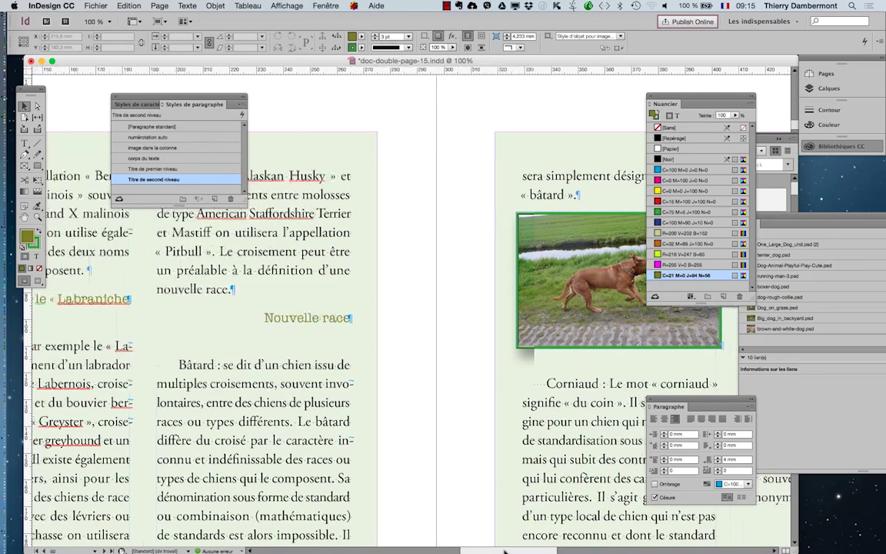
double_click(192, 182)
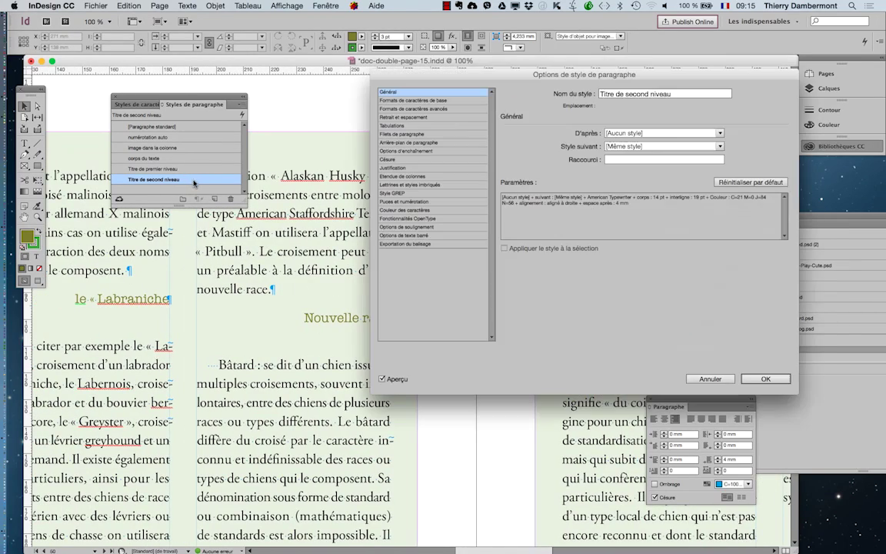
left_click(408, 210)
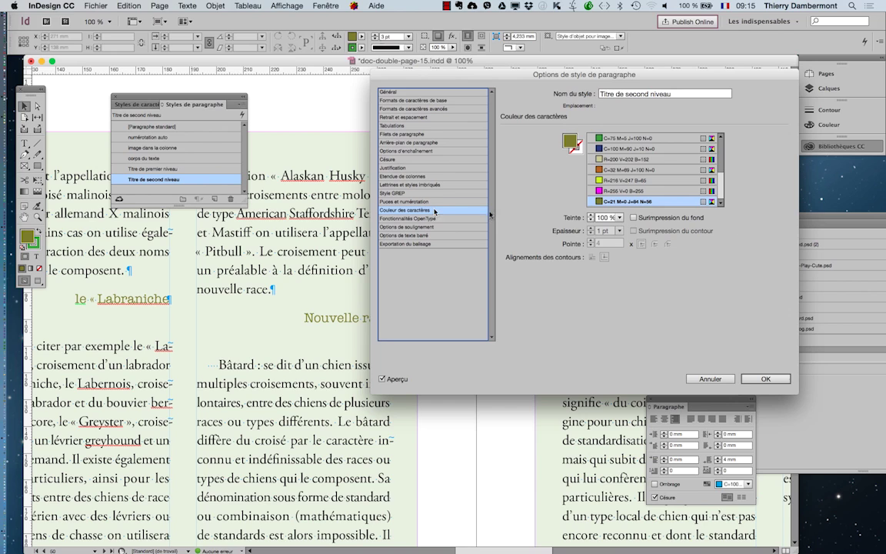
left_click(611, 149)
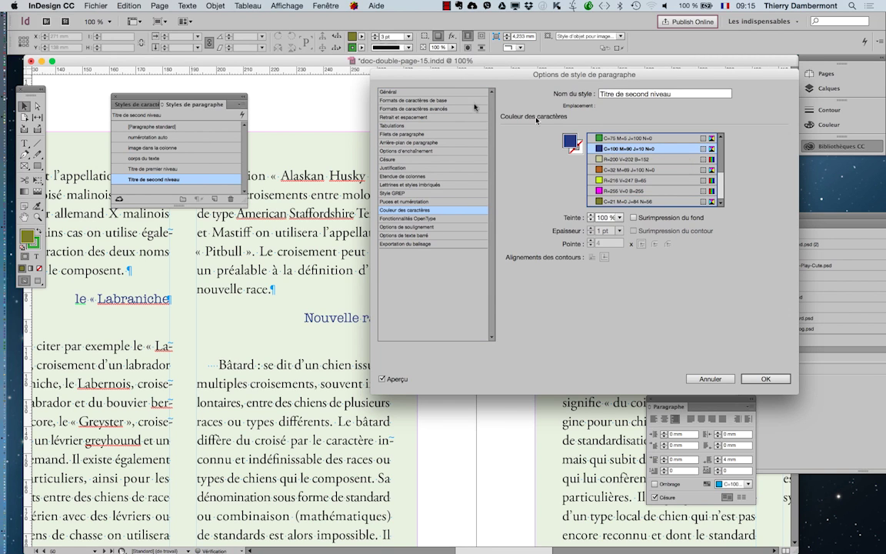
Step: Set the Titre de second niveau style's font size to 17 pt
left_click(417, 100)
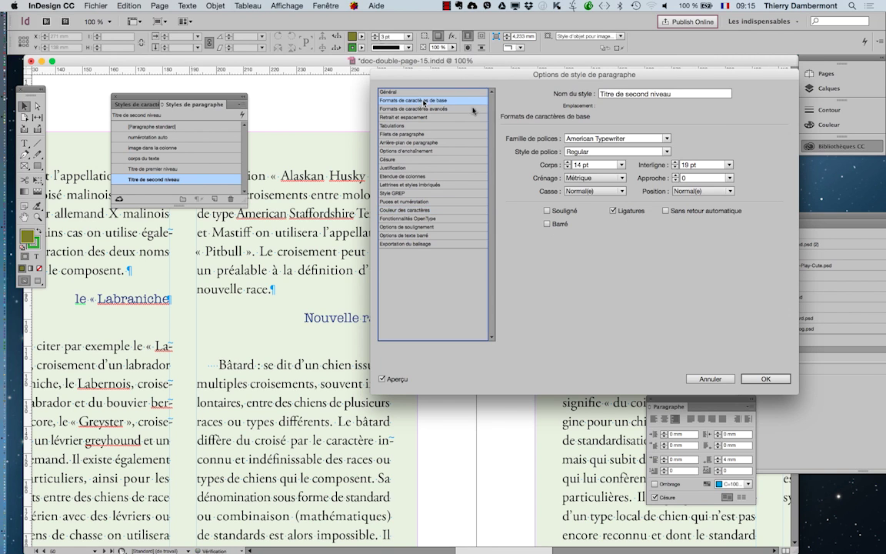
left_click(568, 162)
left_click(569, 163)
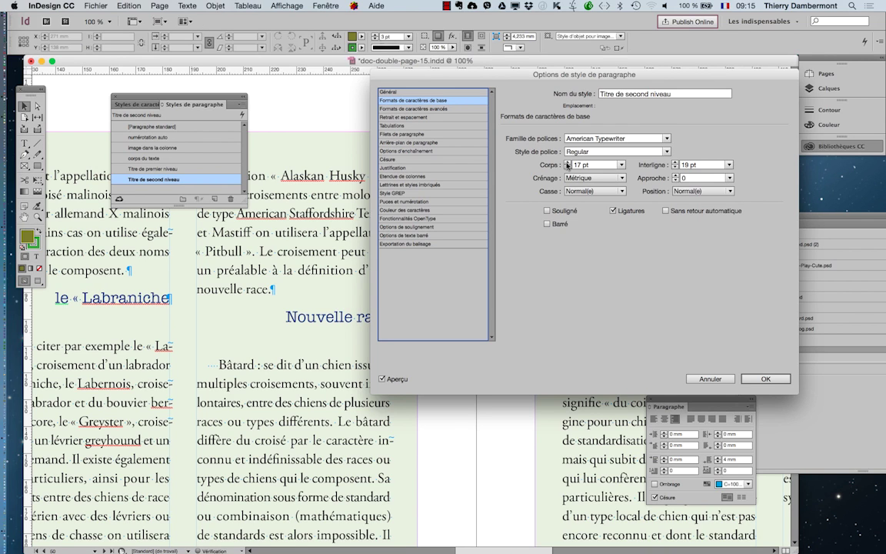
Step: Set the Titre de second niveau style's space before to 19 mm and accept the style changes
left_click(405, 116)
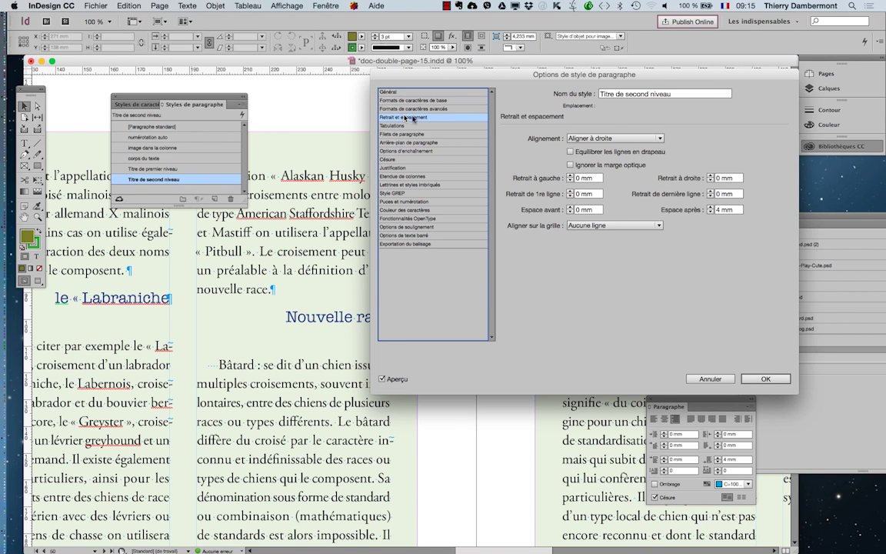
left_click(569, 207)
left_click(569, 207)
left_click(569, 207)
left_click(570, 207)
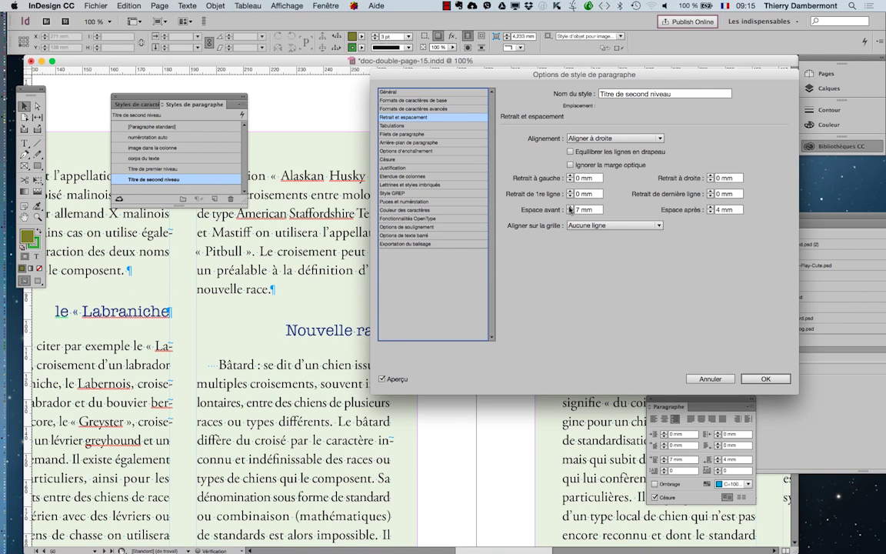
left_click(569, 207)
left_click(569, 207)
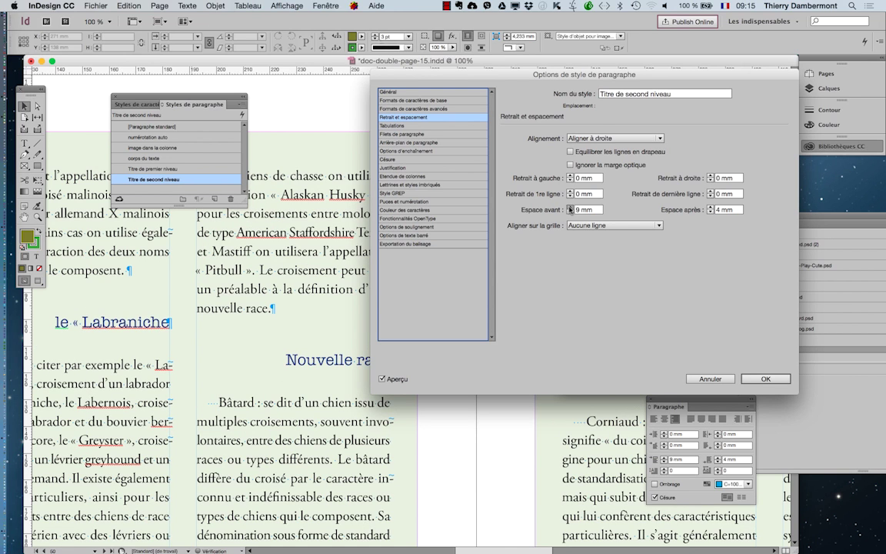
left_click(569, 207)
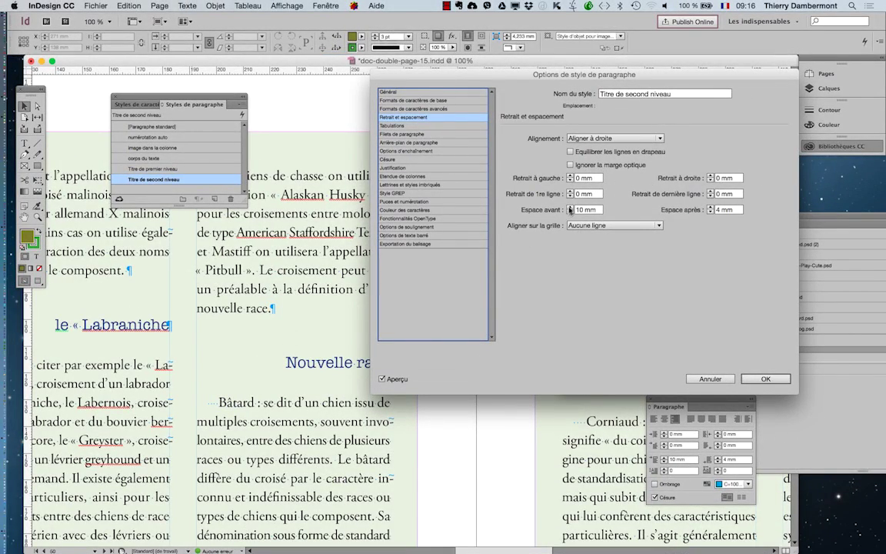
left_click(570, 209)
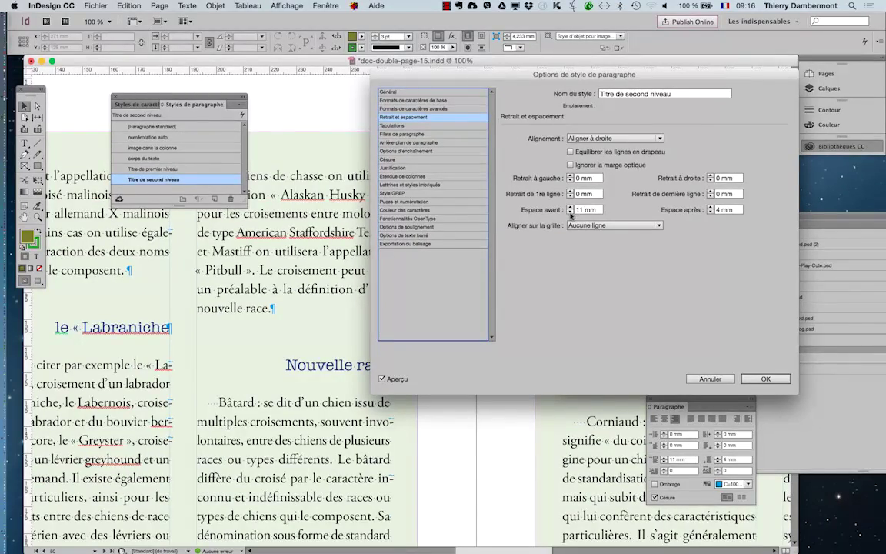
left_click(570, 212)
left_click(570, 213)
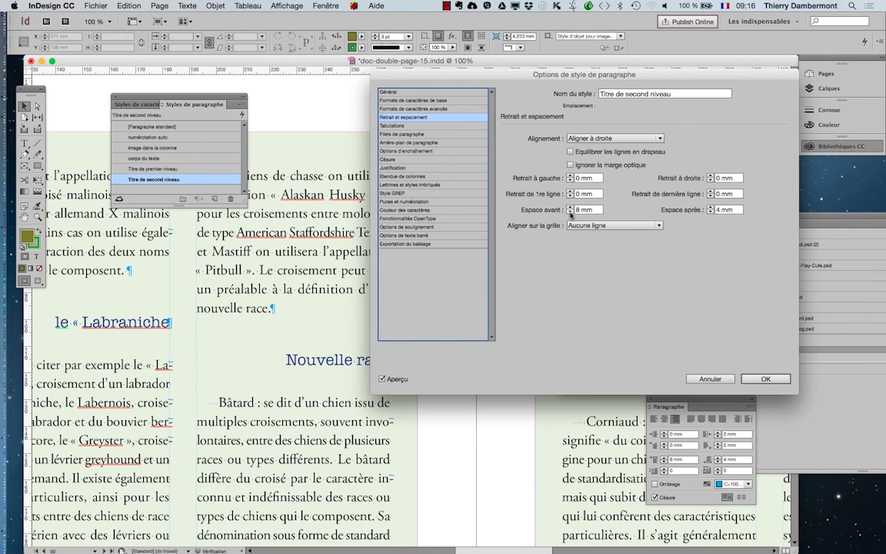
left_click(569, 207)
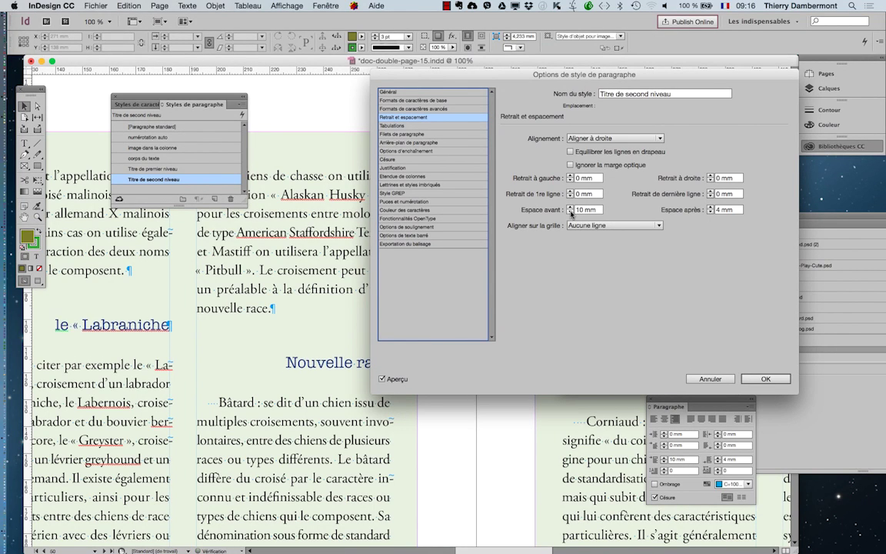
left_click(570, 212)
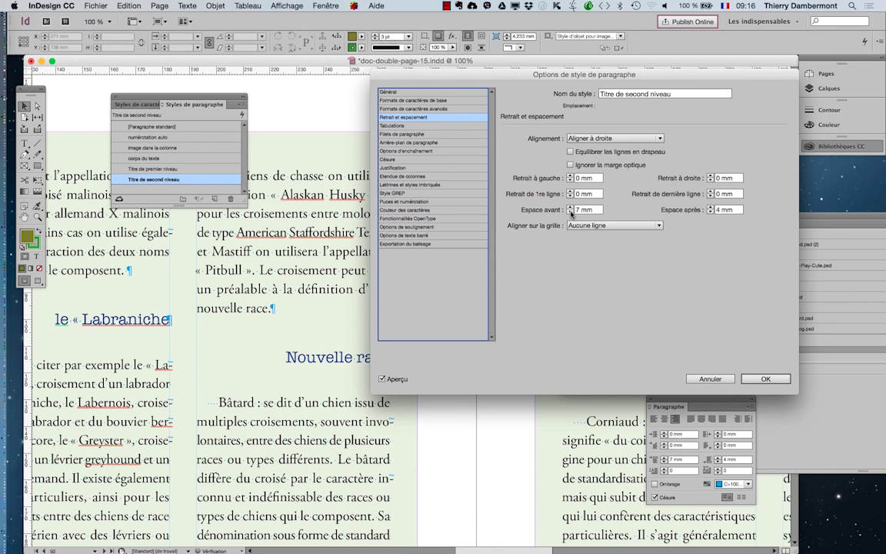
left_click(570, 213)
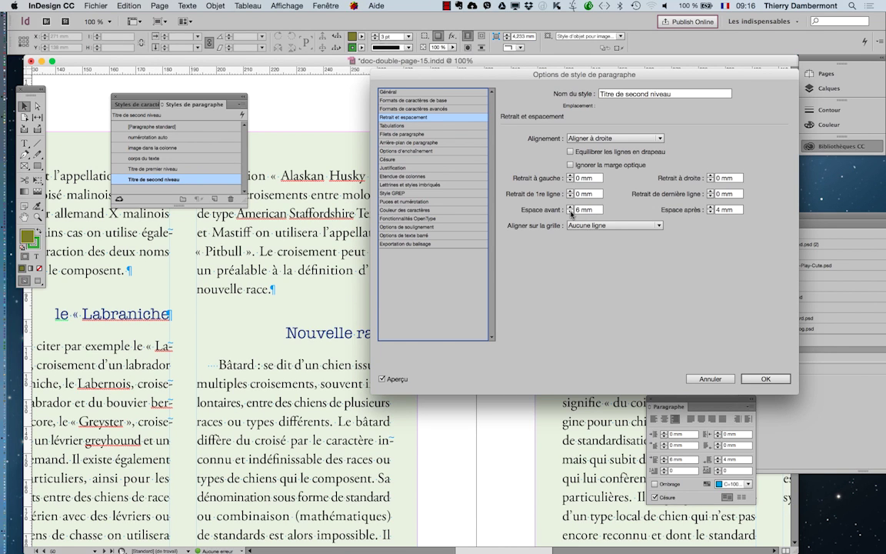
left_click(570, 212)
left_click(570, 212)
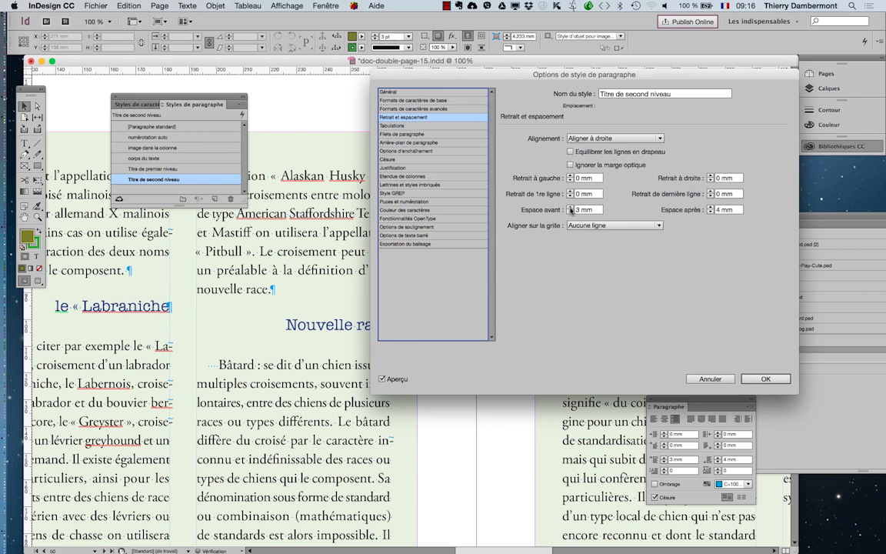
left_click(571, 207)
left_click(571, 206)
left_click(571, 207)
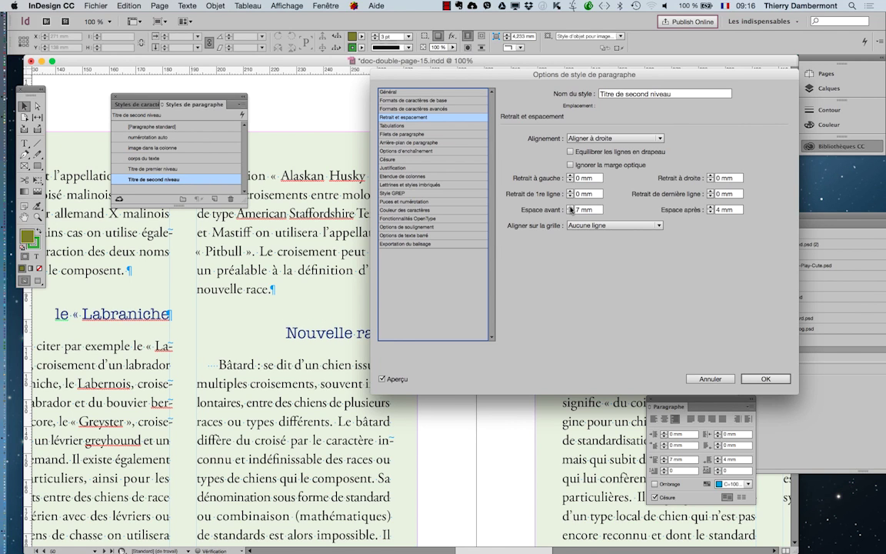
left_click(570, 207)
left_click(570, 207)
left_click(571, 207)
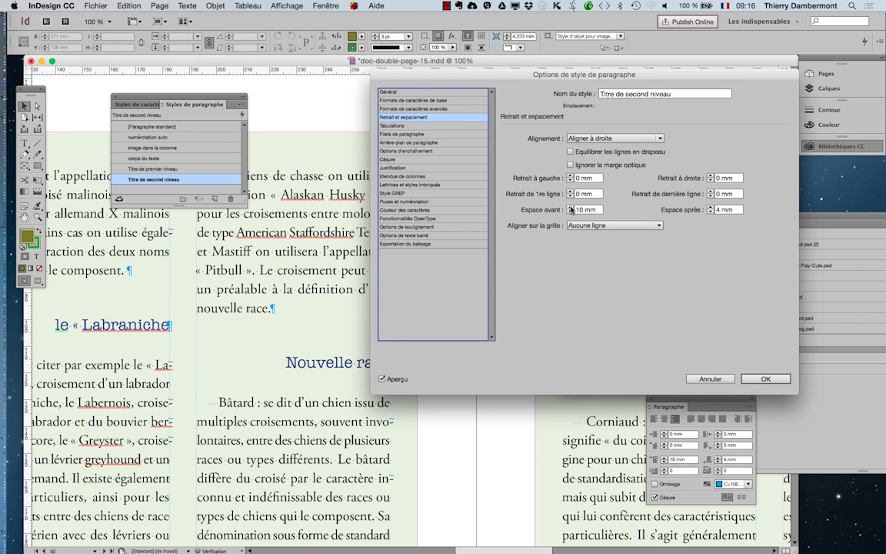
left_click(571, 207)
left_click(571, 207)
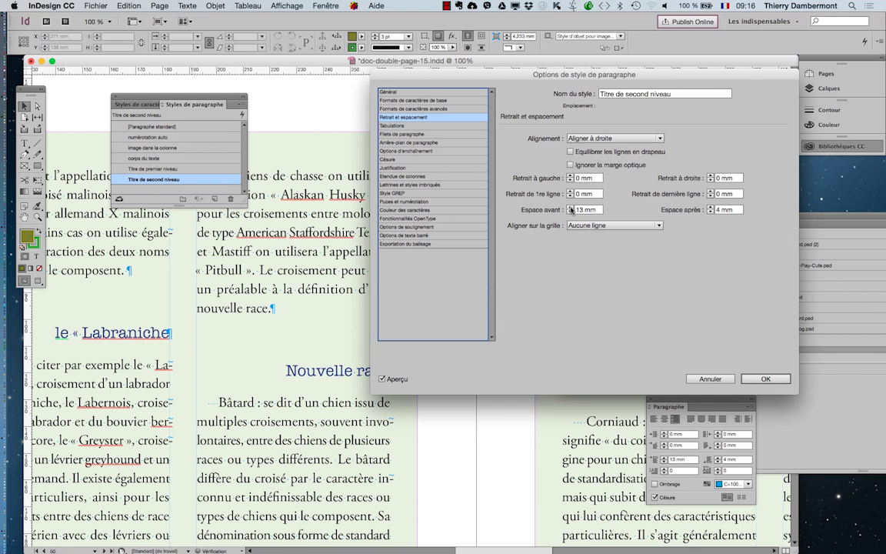
left_click(571, 207)
left_click(571, 207)
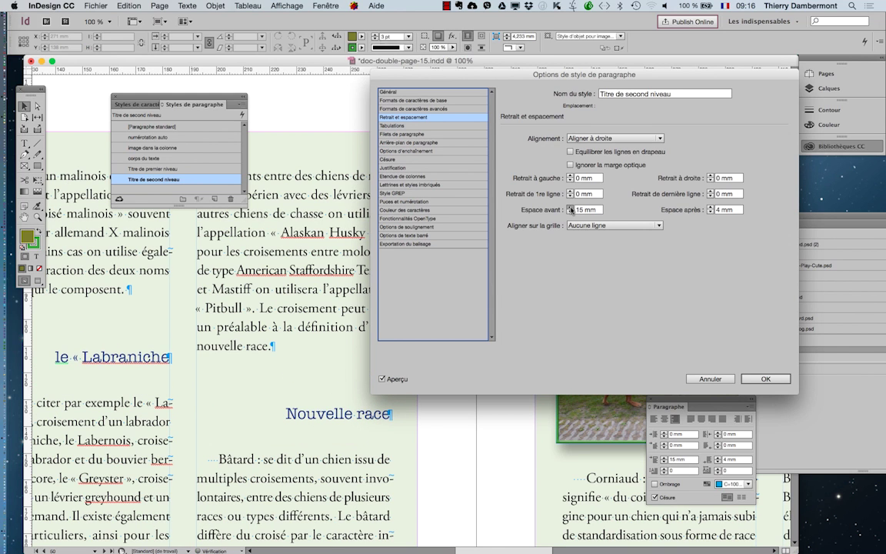
left_click(571, 207)
left_click(571, 207)
left_click(571, 207)
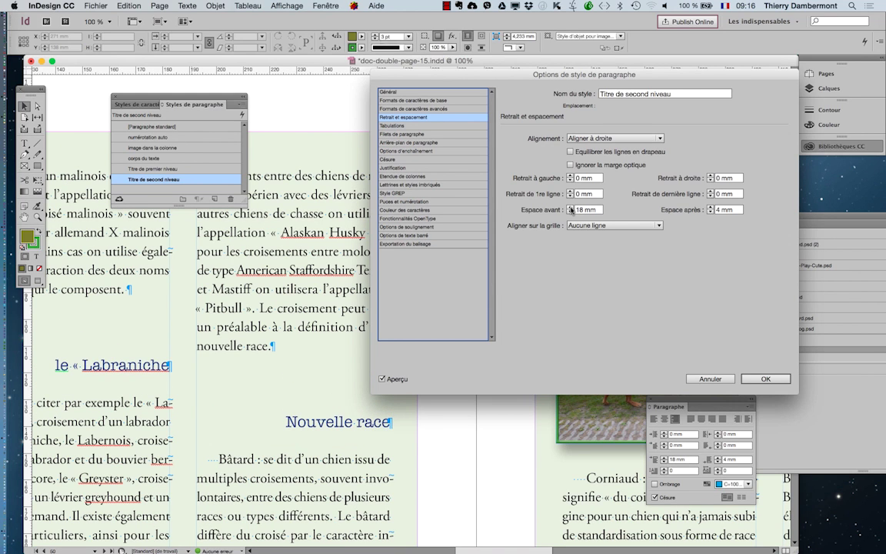
left_click(571, 207)
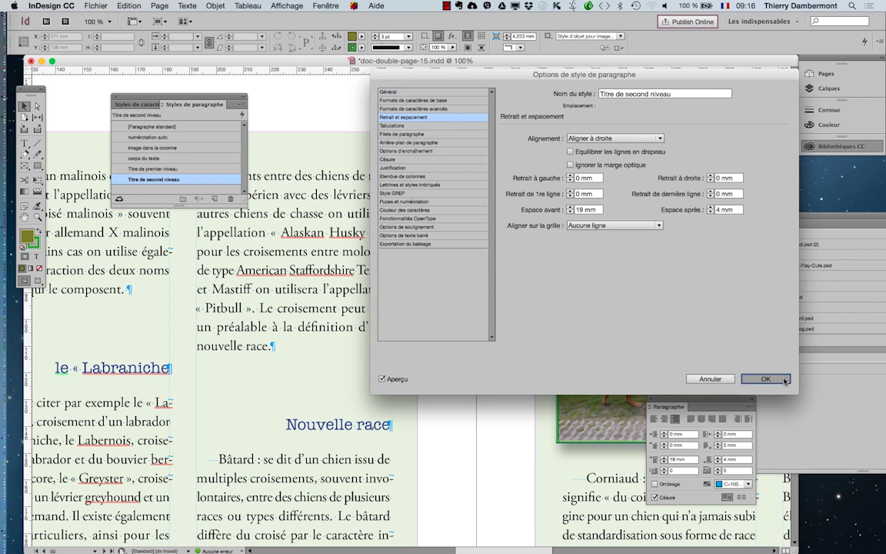
key("Return")
Step: Move the paragraph styles panel clear of the pages and check the whole spread in Aperçu mode, then return to normal view
key("super+minus")
key("super+minus")
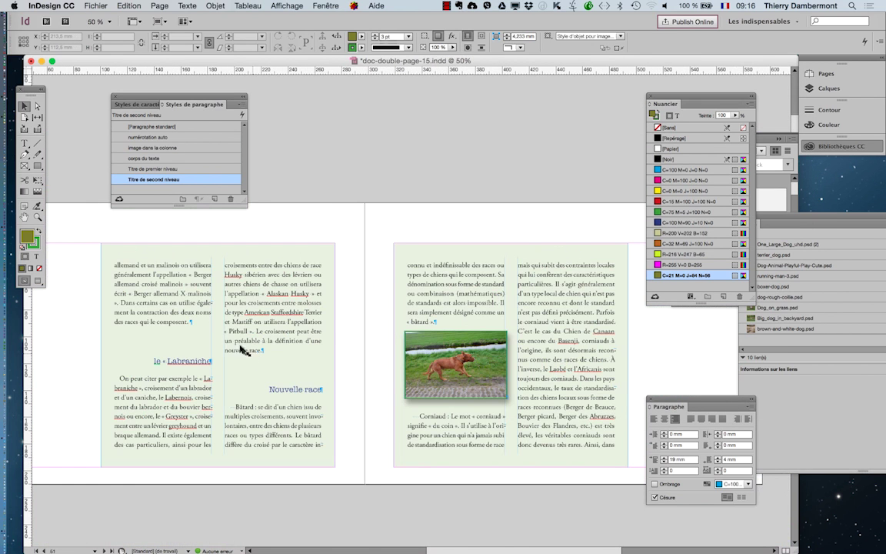
left_click_drag(169, 96, 367, 91)
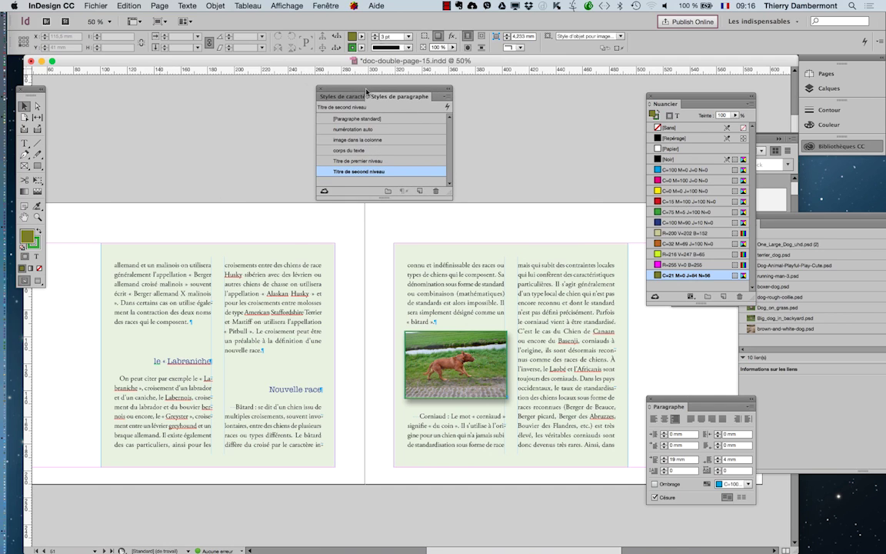
left_click(37, 280)
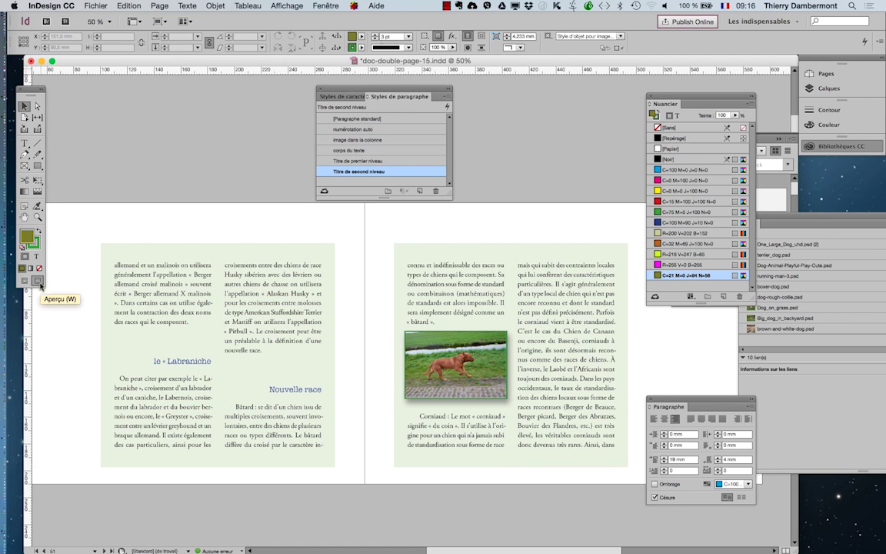
left_click(22, 281)
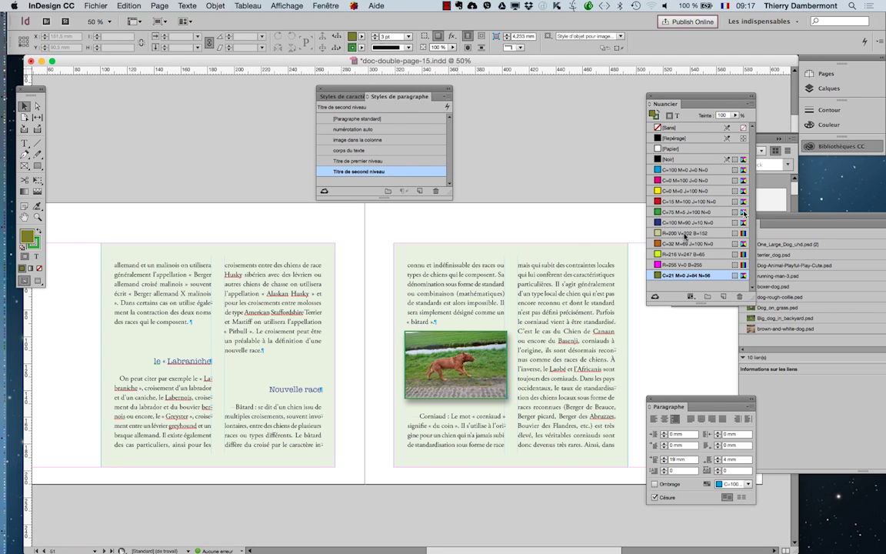
Step: On the A-Gabarit master spread, remove the fill colour from the text frames of both facing pages
left_click(827, 74)
double_click(762, 93)
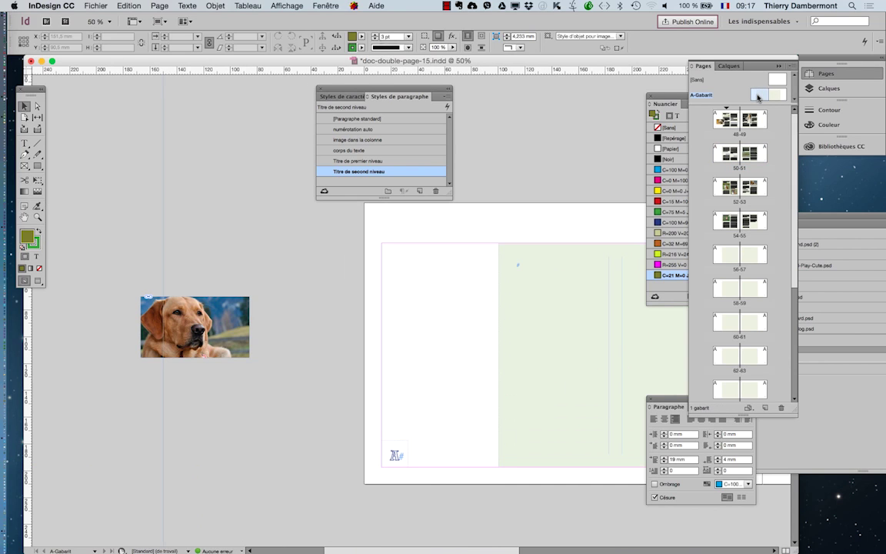
double_click(24, 218)
left_click(24, 105)
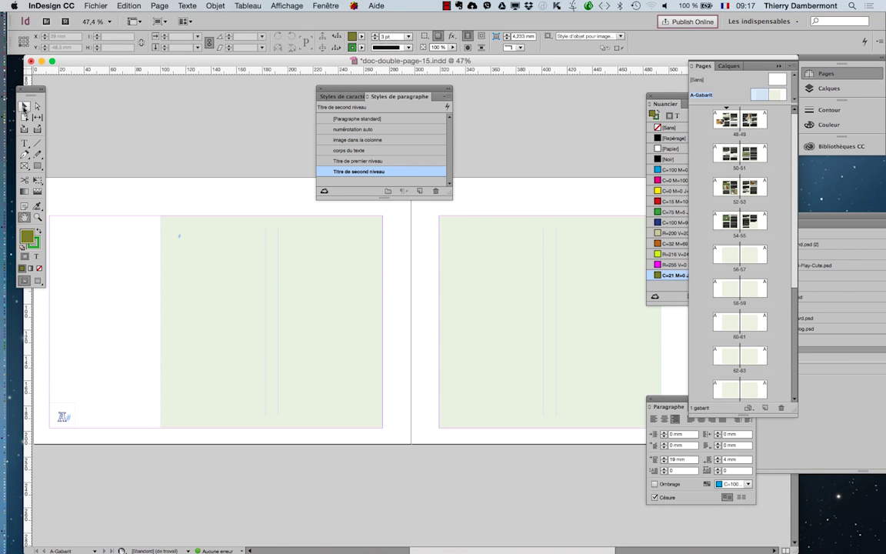
left_click(259, 267)
left_click(454, 286, "shift")
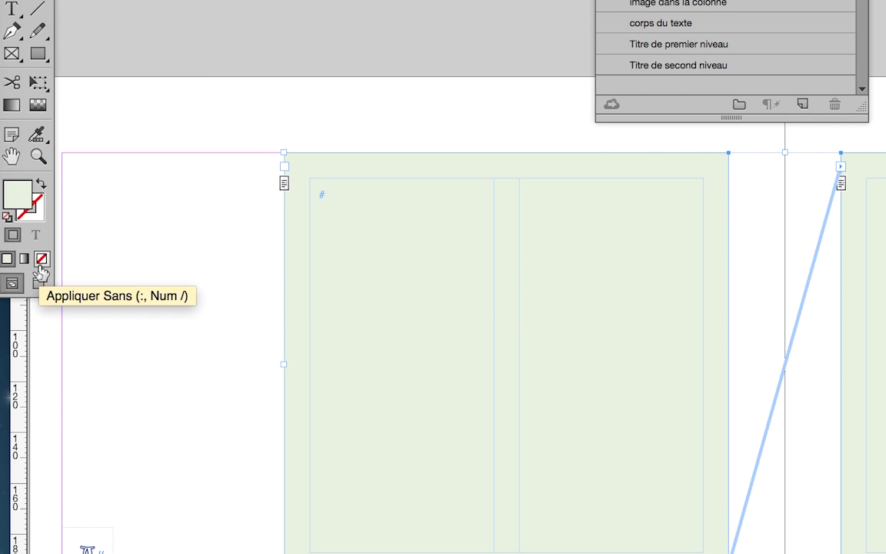
left_click(41, 262)
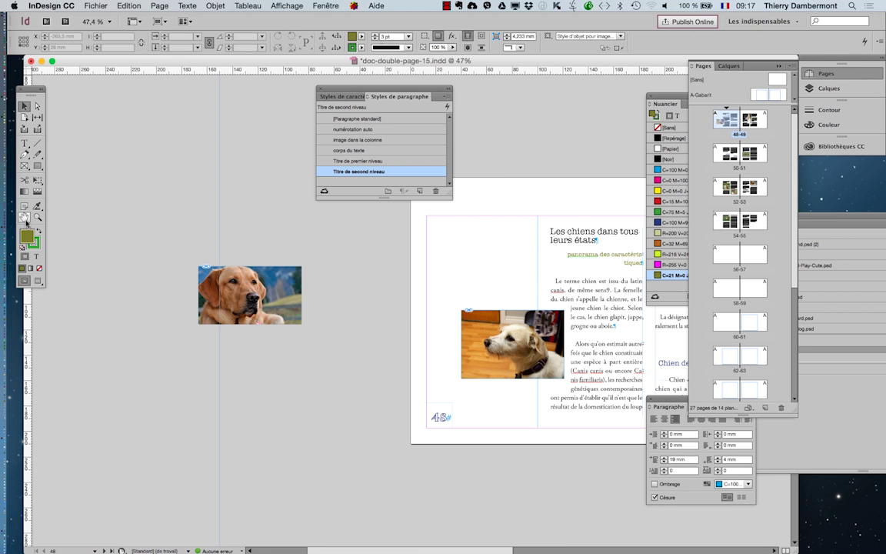
Step: Preview spread 48-49 without guides, move the paragraph styles panel clear of the text, and examine both pages' layout and headings
left_click(24, 216)
left_click_drag(478, 325, 216, 328)
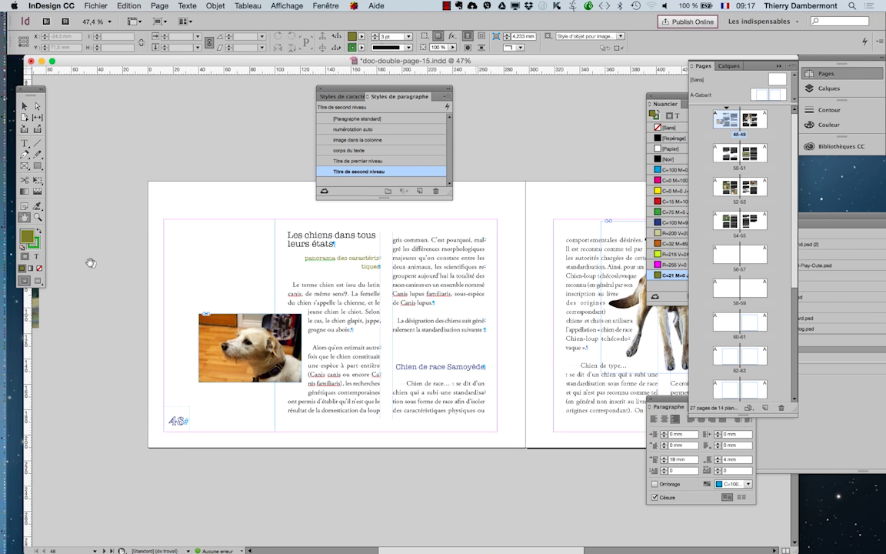
key("w")
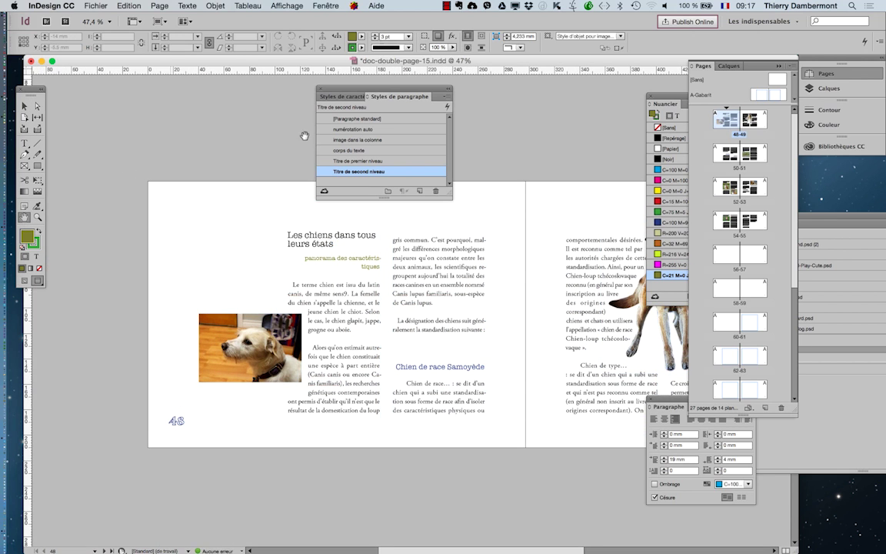
left_click_drag(351, 88, 164, 71)
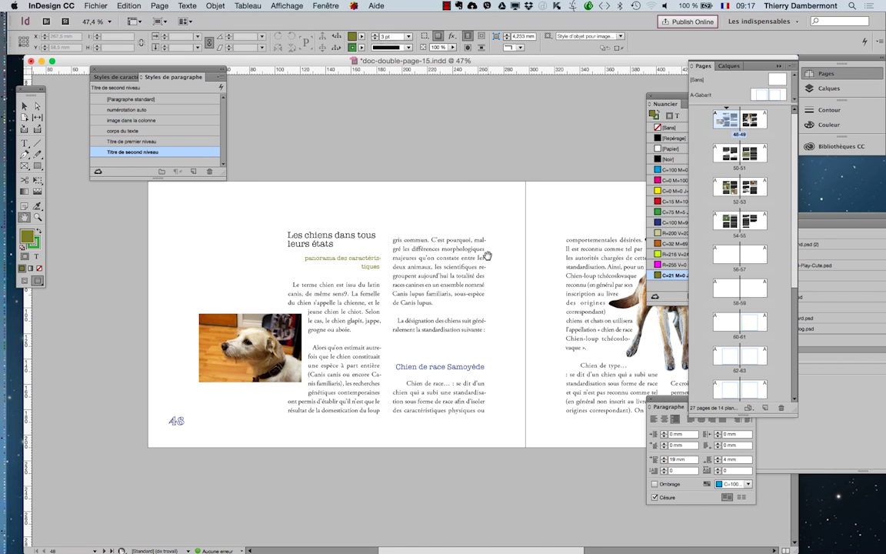
scroll(352, 236, "right", 3)
scroll(535, 370, "right", 2)
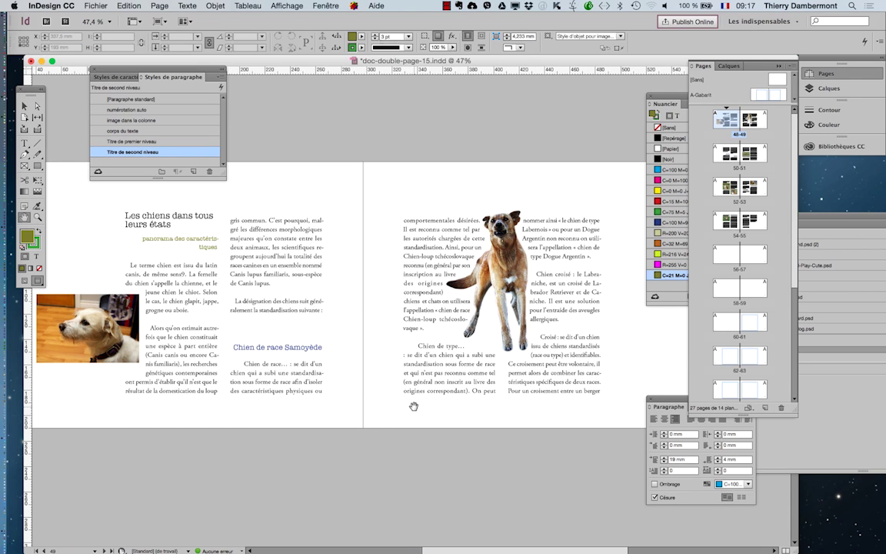
left_click_drag(412, 419, 455, 350)
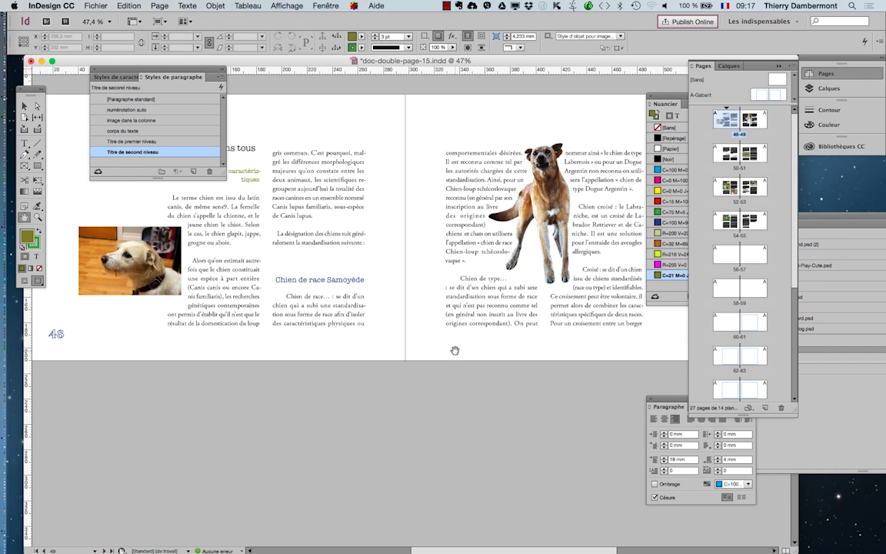
left_click_drag(454, 351, 456, 336)
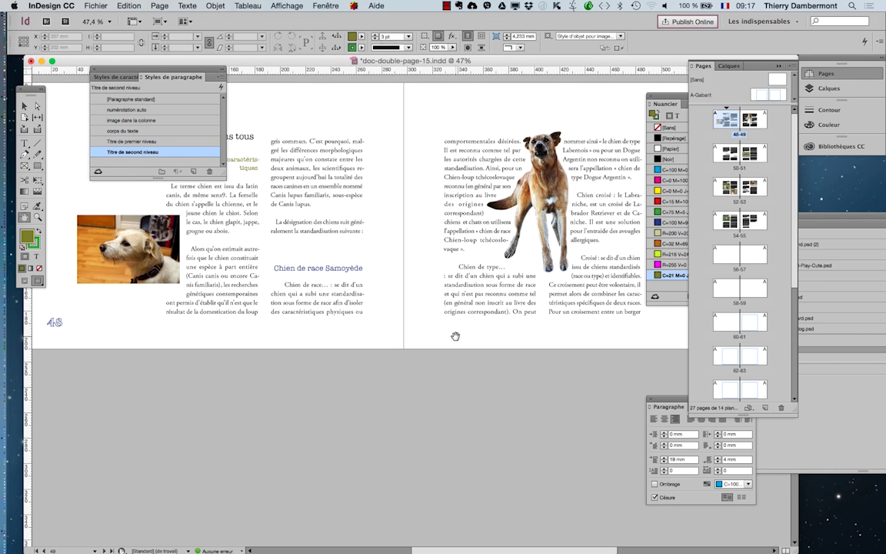
Step: Examine the second-level headings and text layout on spread 50-51 in preview mode
scroll(459, 336, "down", 5)
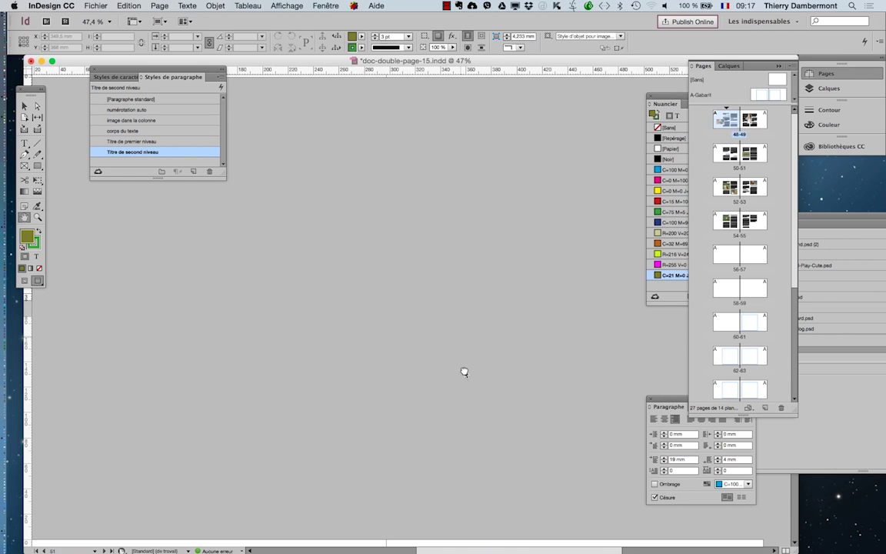
scroll(477, 278, "up", 5)
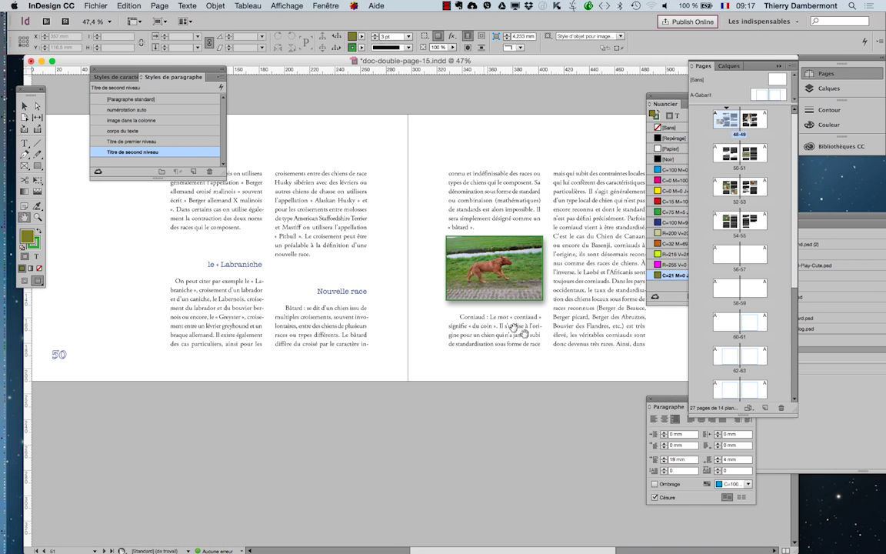
scroll(447, 406, "up", 1)
scroll(447, 407, "right", 1)
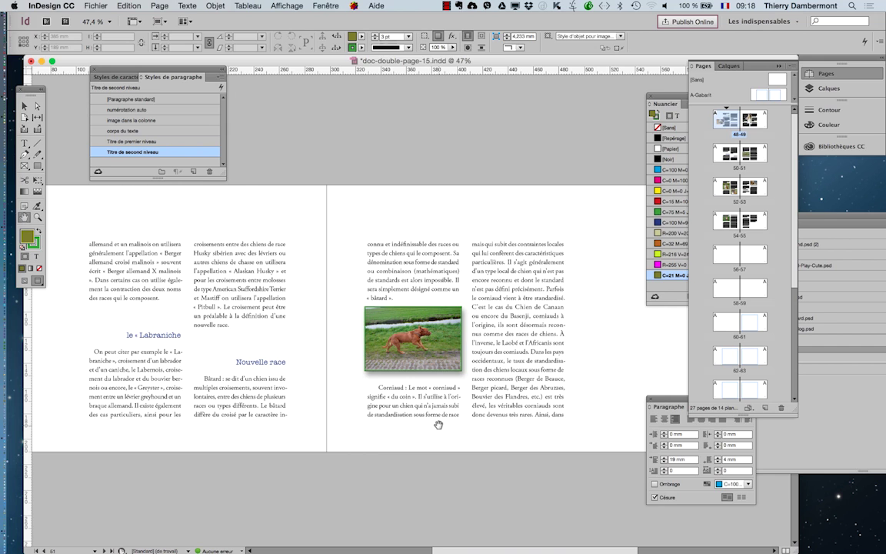
scroll(439, 425, "down", 1)
scroll(439, 425, "left", 2)
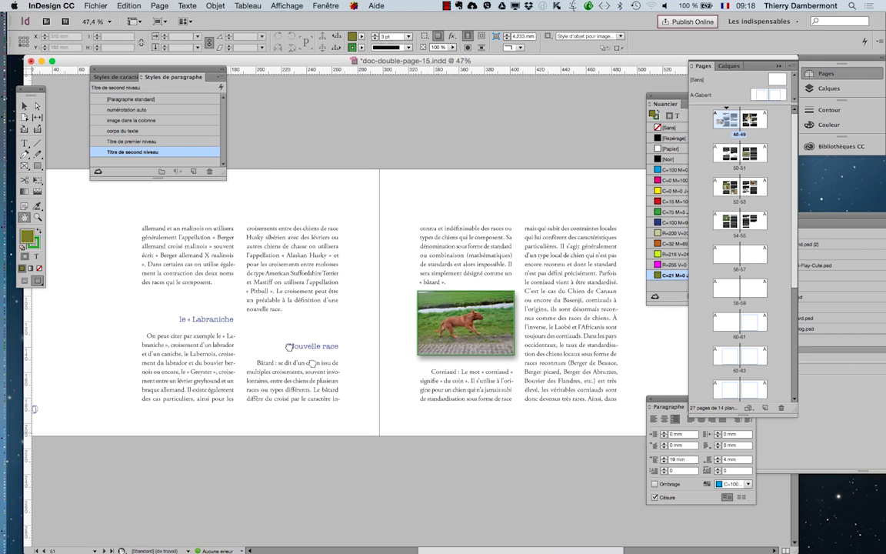